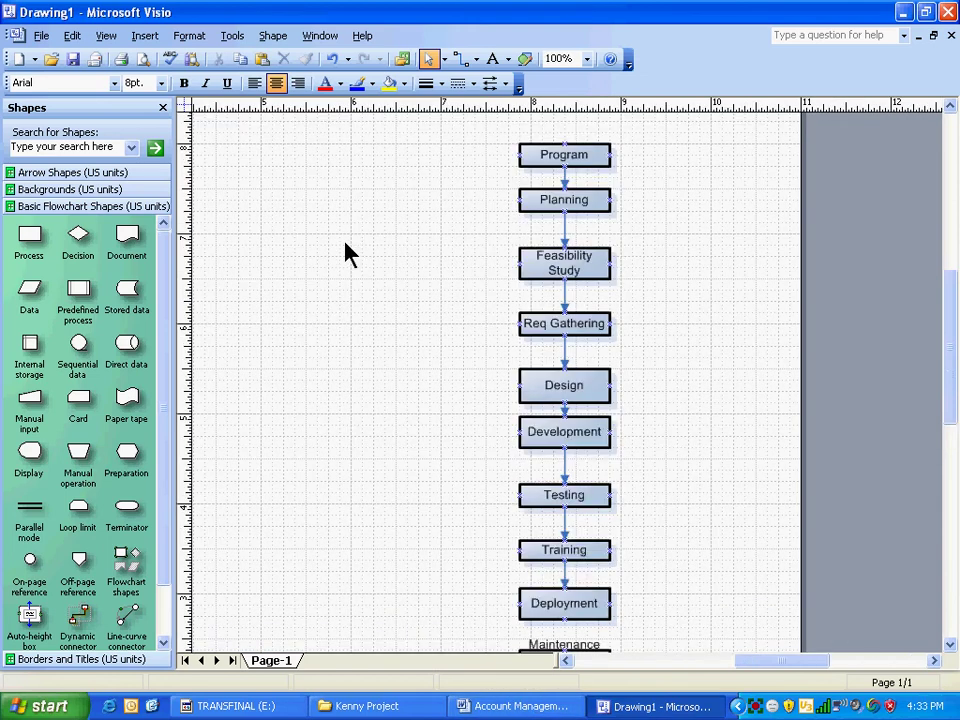
Step: Add an underlined "Phases of SDLC" text title above the Program box at the head of the flowchart
click(553, 156)
scroll(495, 167, up, 2)
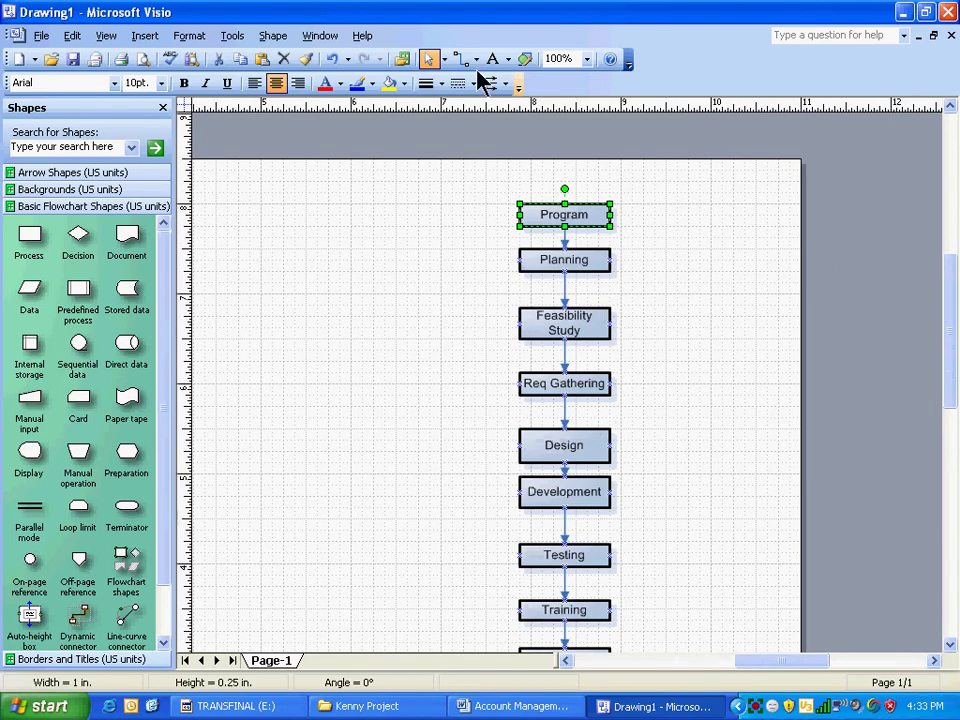
key(ctrl+2)
drag(485, 171, 677, 193)
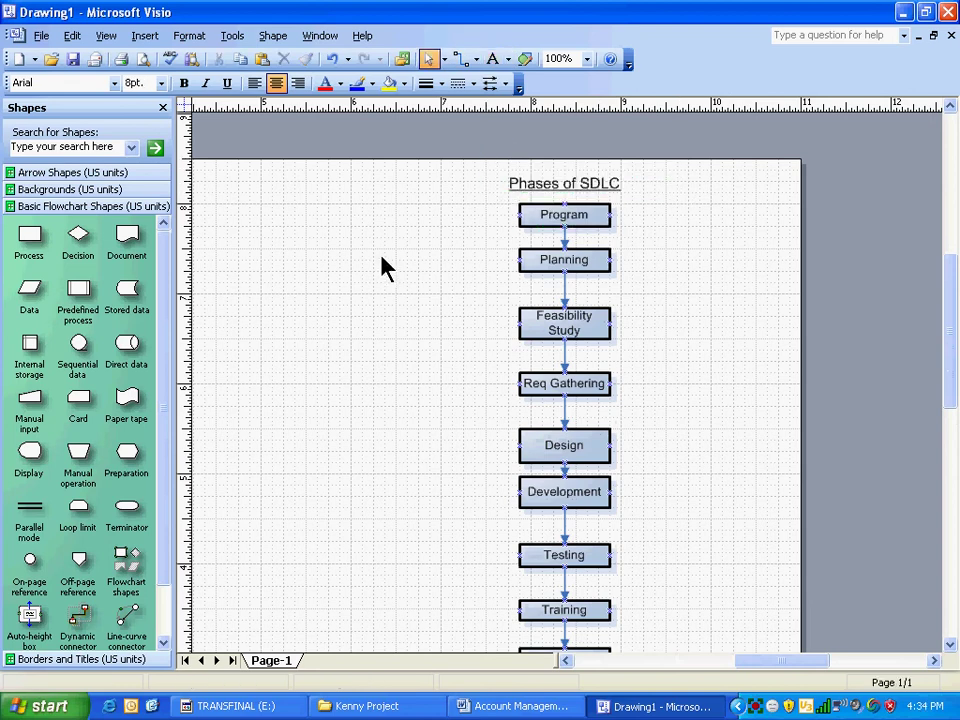
Step: Examine the SDLC phase boxes in order, from Program through to Maintenance and Enhancement
click(562, 222)
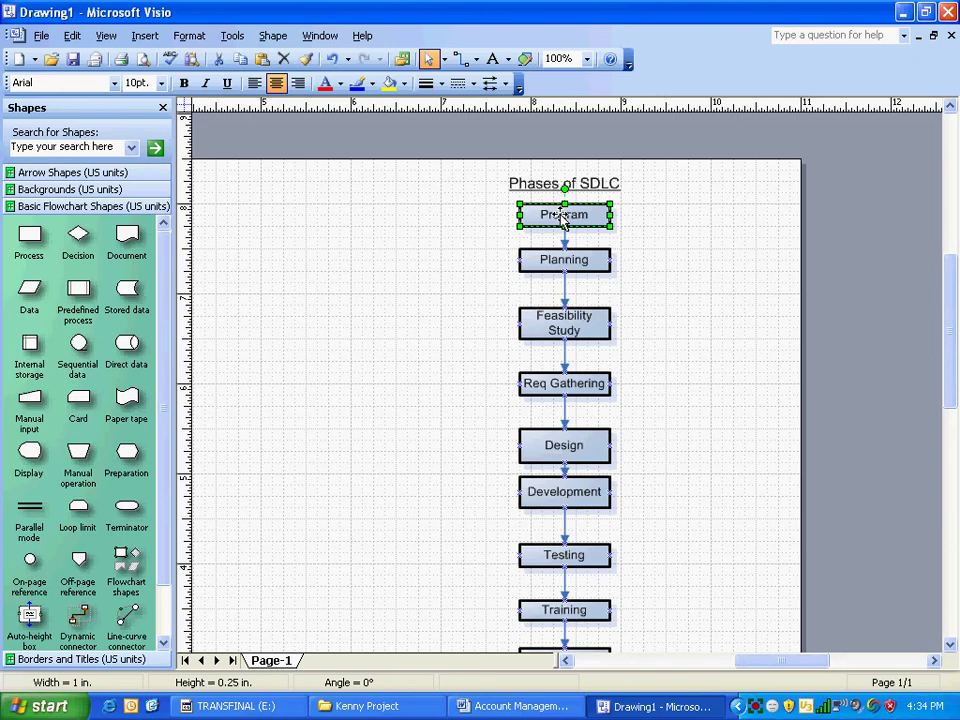
click(562, 259)
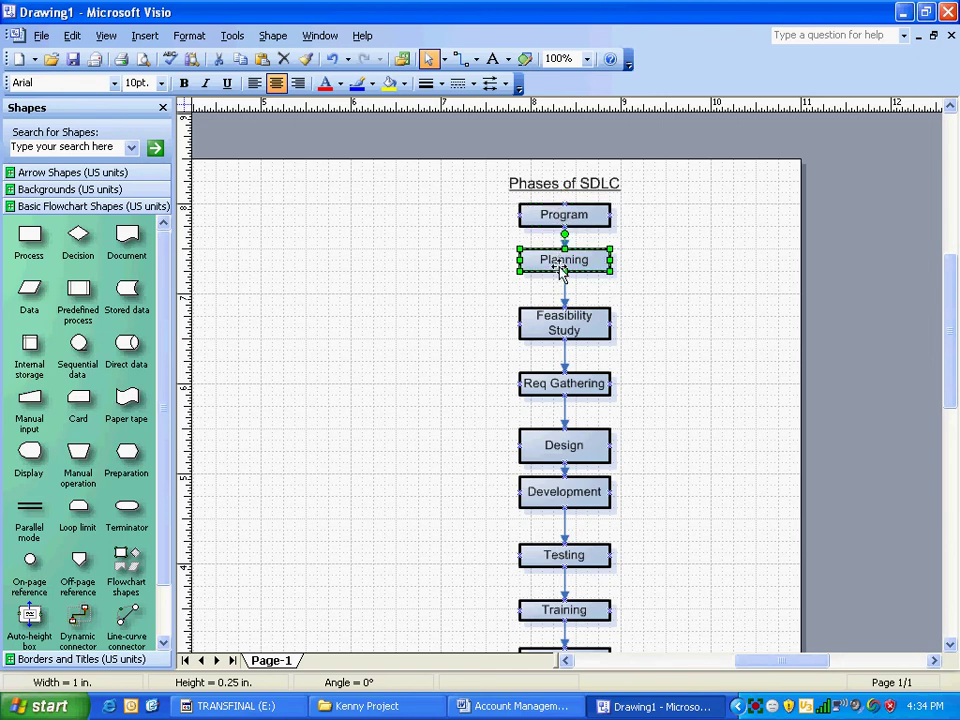
click(566, 330)
scroll(566, 333, down, 2)
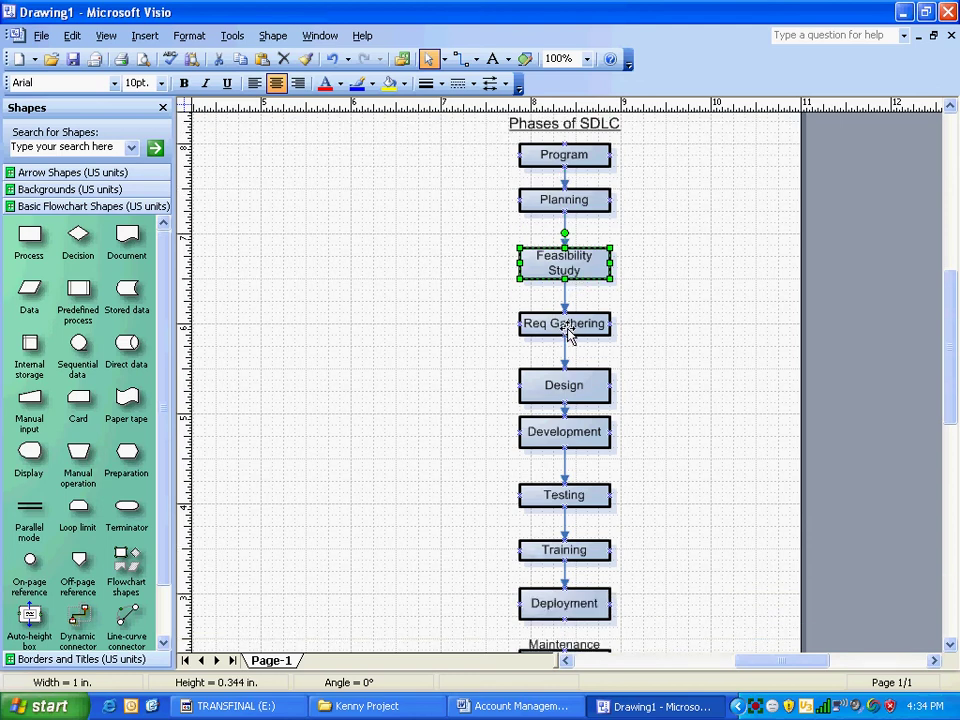
click(566, 333)
scroll(566, 333, down, 2)
click(570, 328)
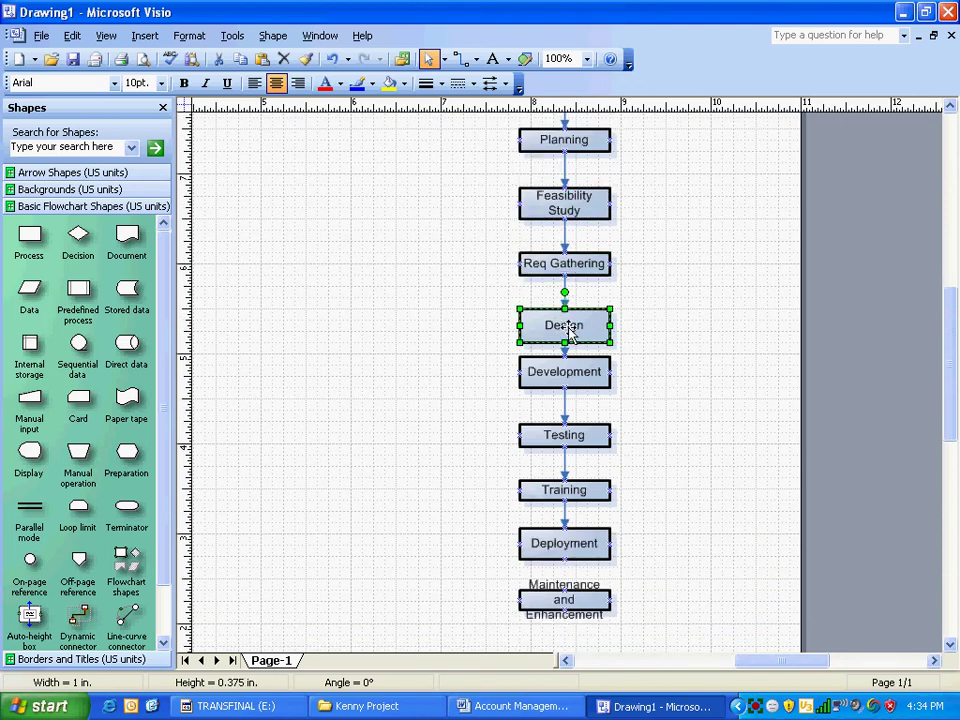
click(565, 371)
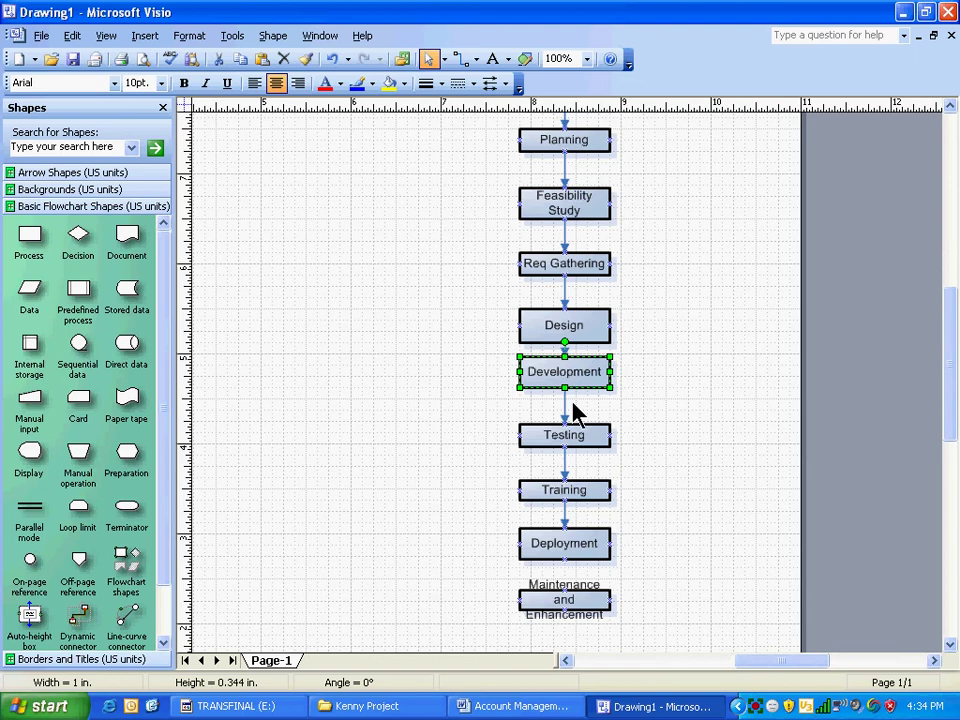
click(566, 440)
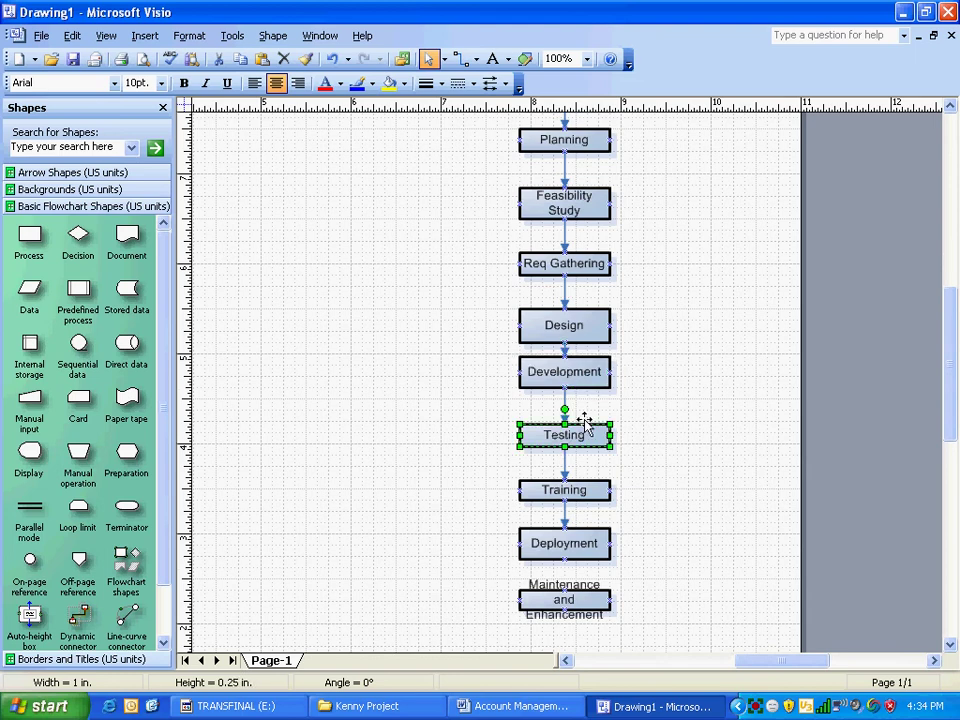
click(567, 494)
click(585, 548)
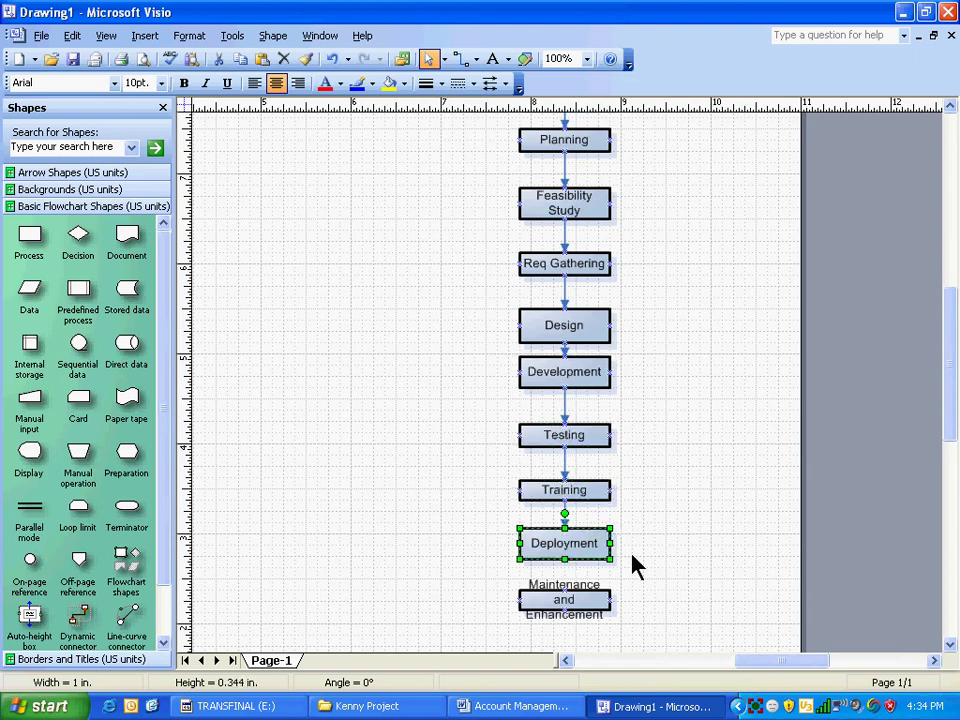
click(572, 594)
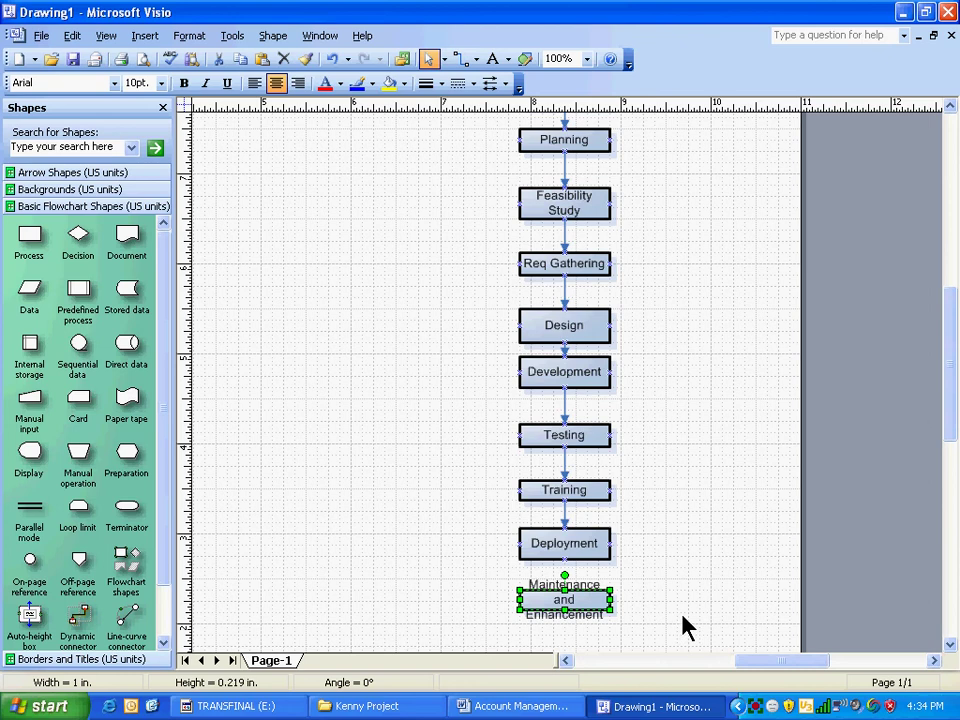
scroll(684, 616, up, 3)
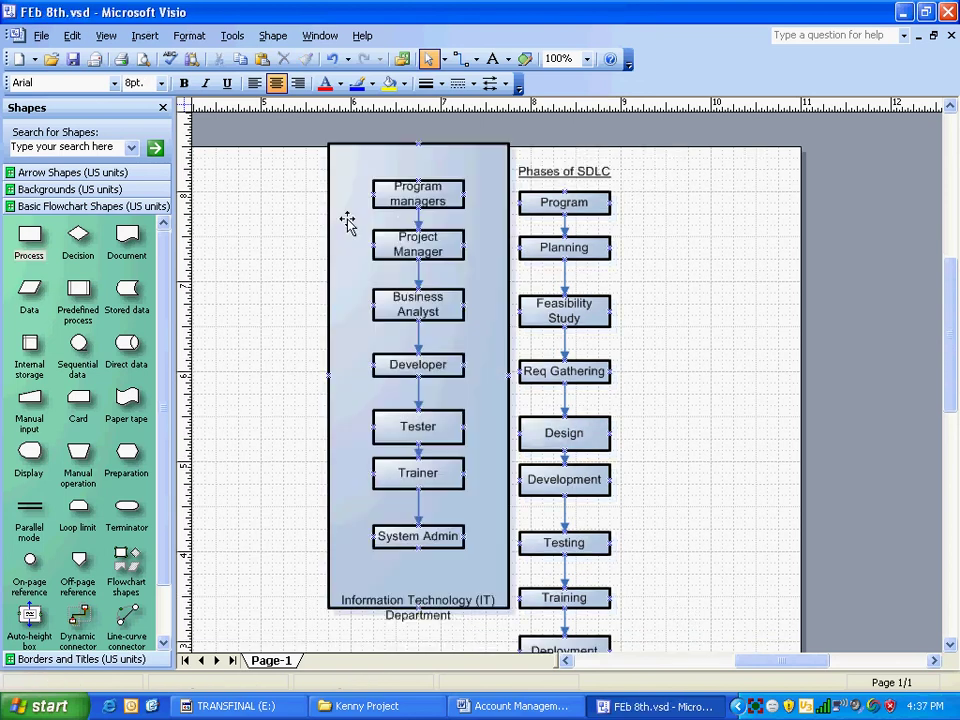
Step: Stretch the Information Technology (IT) Department container downward to a height of about 5.41 in
click(347, 216)
drag(418, 607, 418, 630)
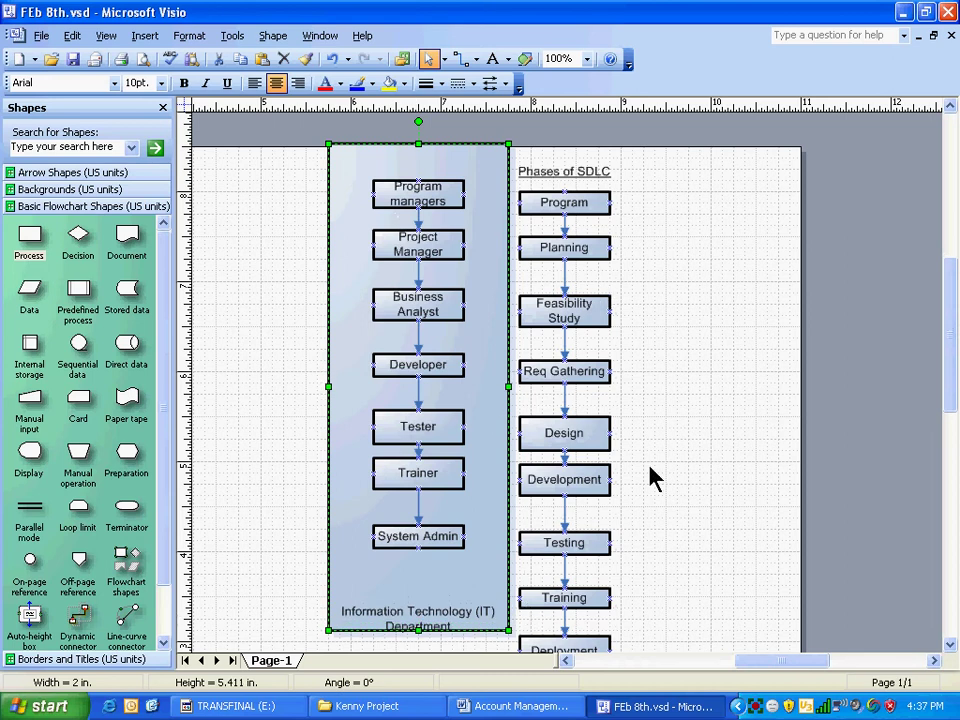
scroll(553, 189, down, 1)
scroll(615, 558, up, 1)
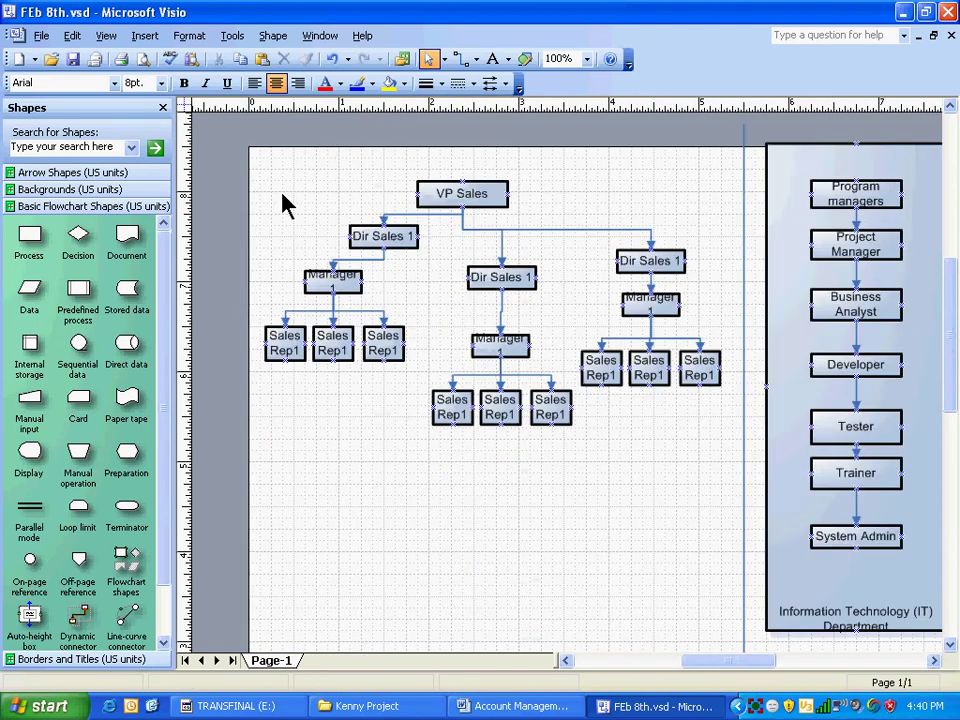
Step: Examine the IT Department container and the full VP Sales hierarchy beside it
click(875, 195)
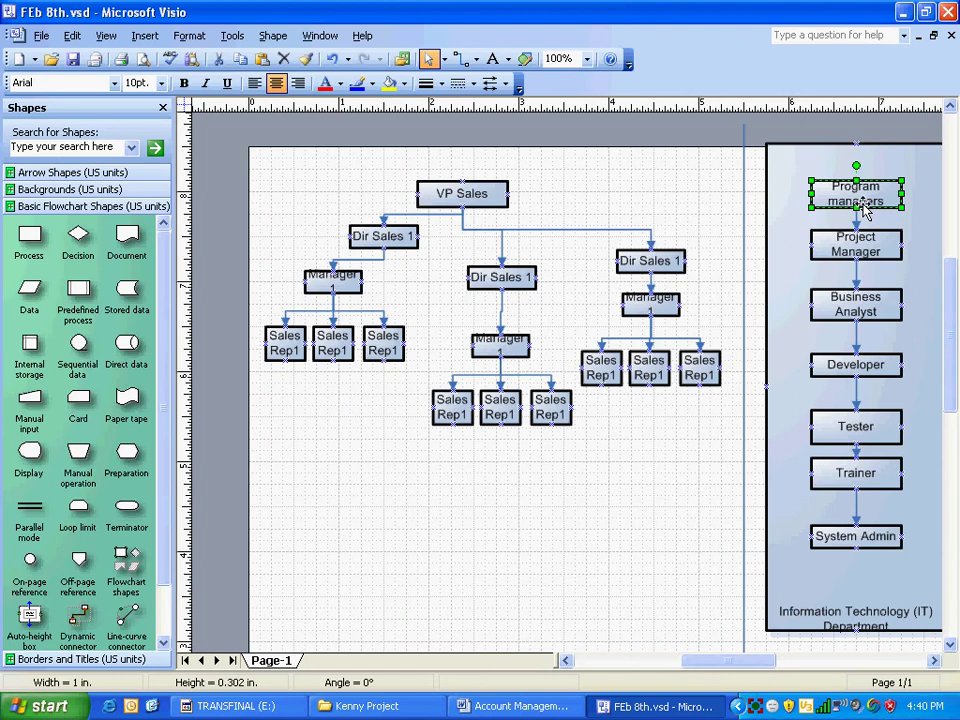
click(850, 625)
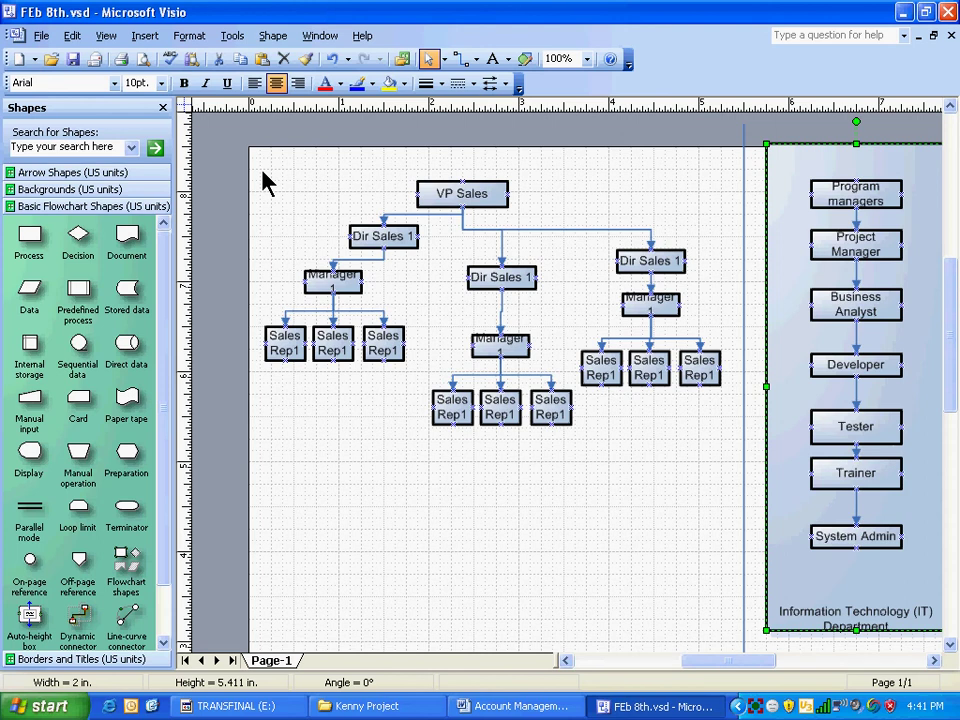
drag(261, 162, 724, 525)
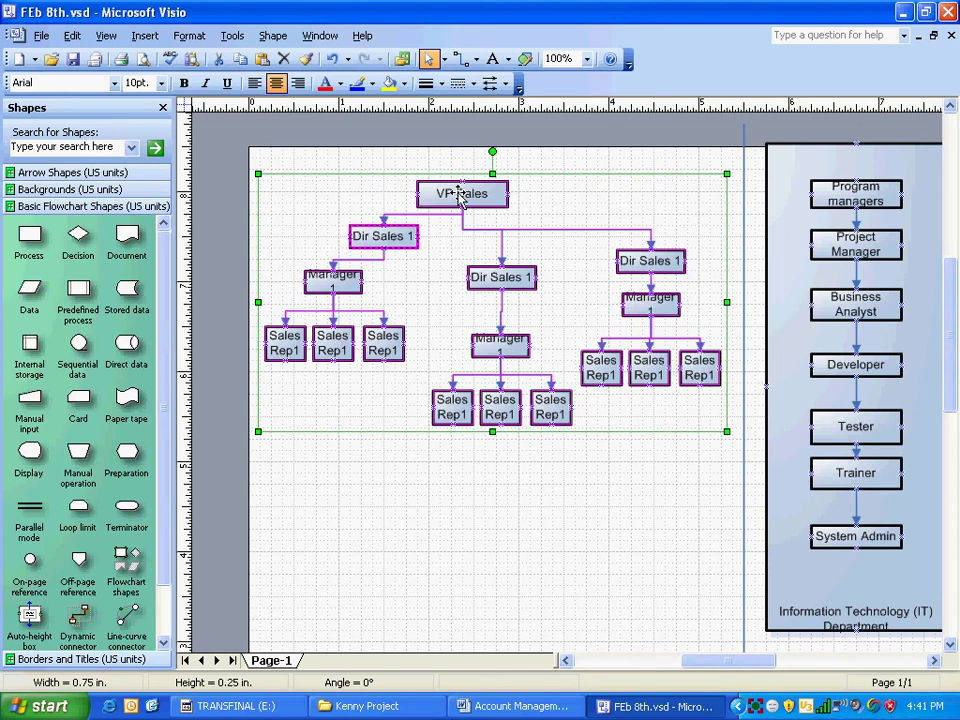
drag(714, 662, 686, 663)
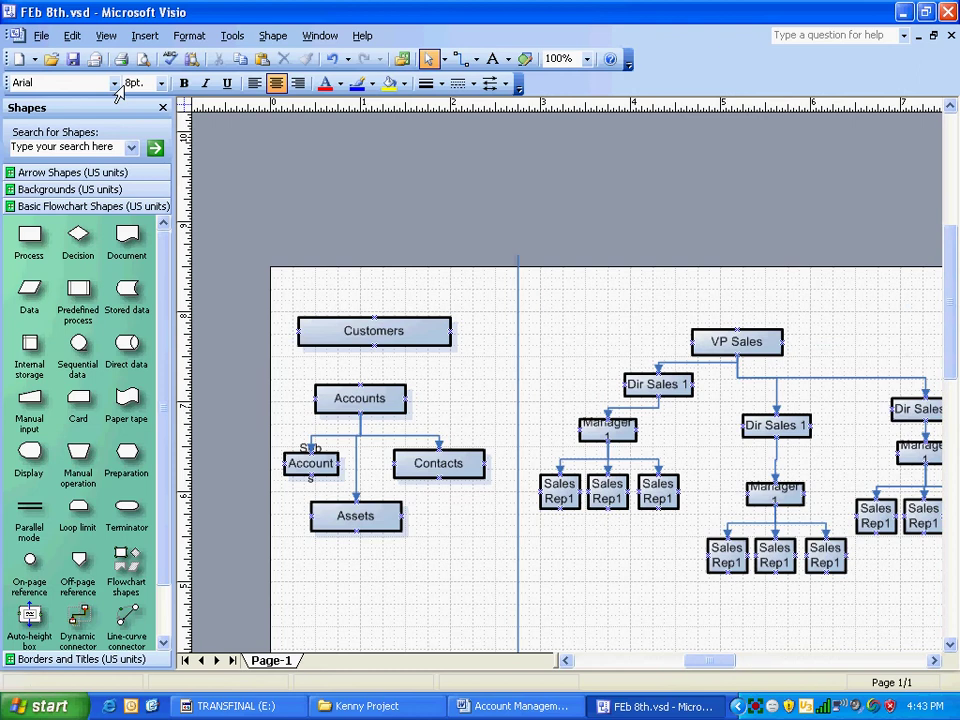
Step: Save the drawing and look over the Accounts chart and the sales reps next to it
click(73, 59)
drag(298, 371, 509, 508)
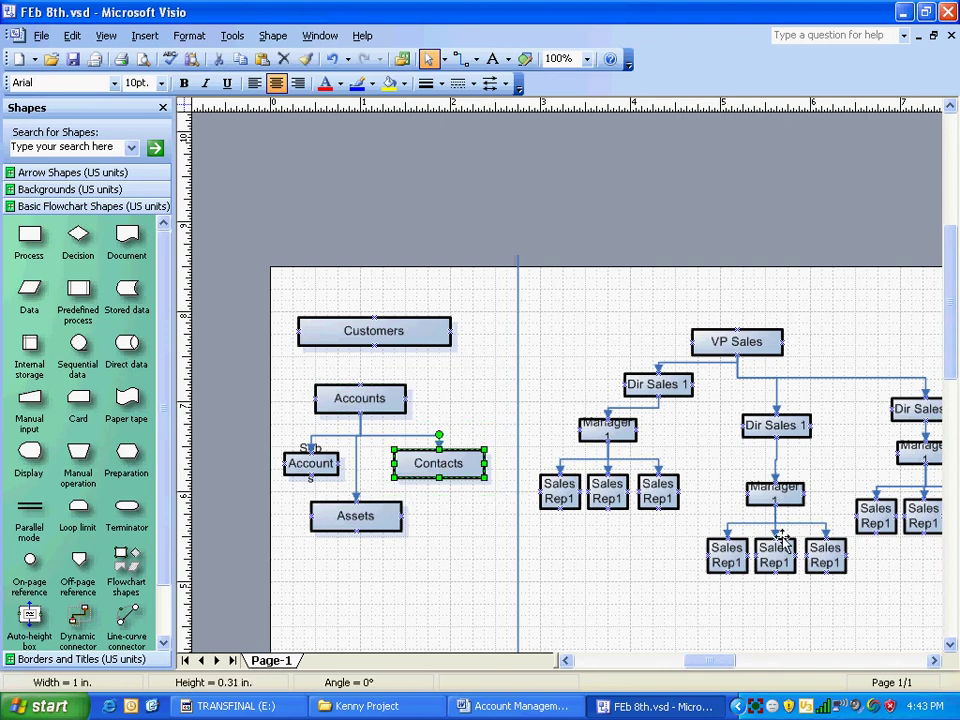
click(658, 495)
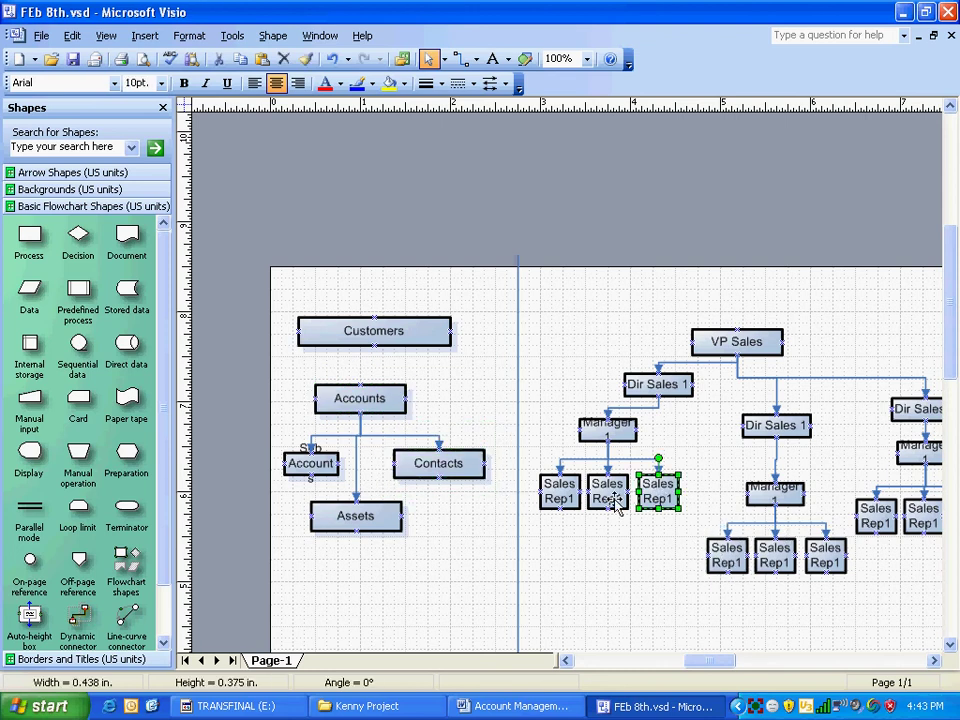
Step: Enlarge the Sub Accounts box to about 0.75 in. wide and 0.44 in. high so its label fits inside
click(308, 463)
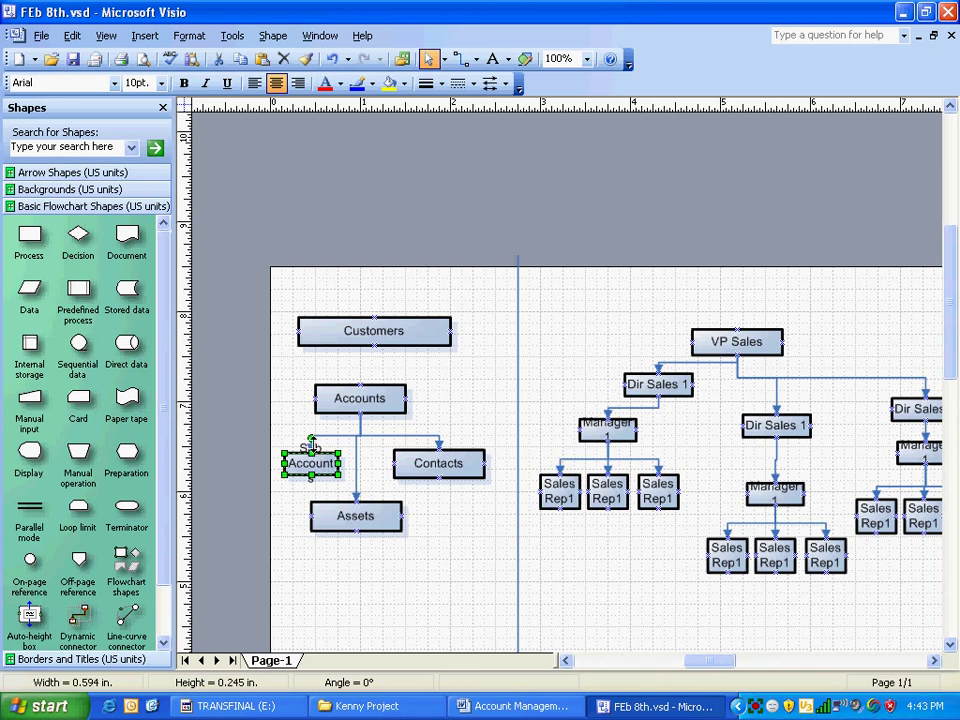
drag(311, 477, 268, 466)
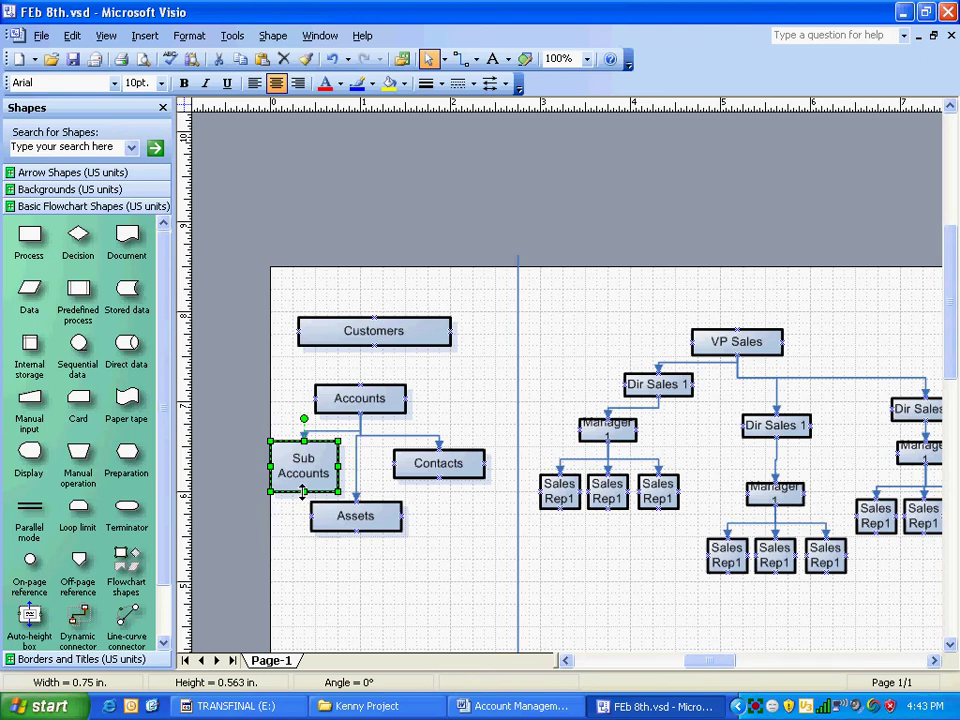
drag(304, 491, 304, 481)
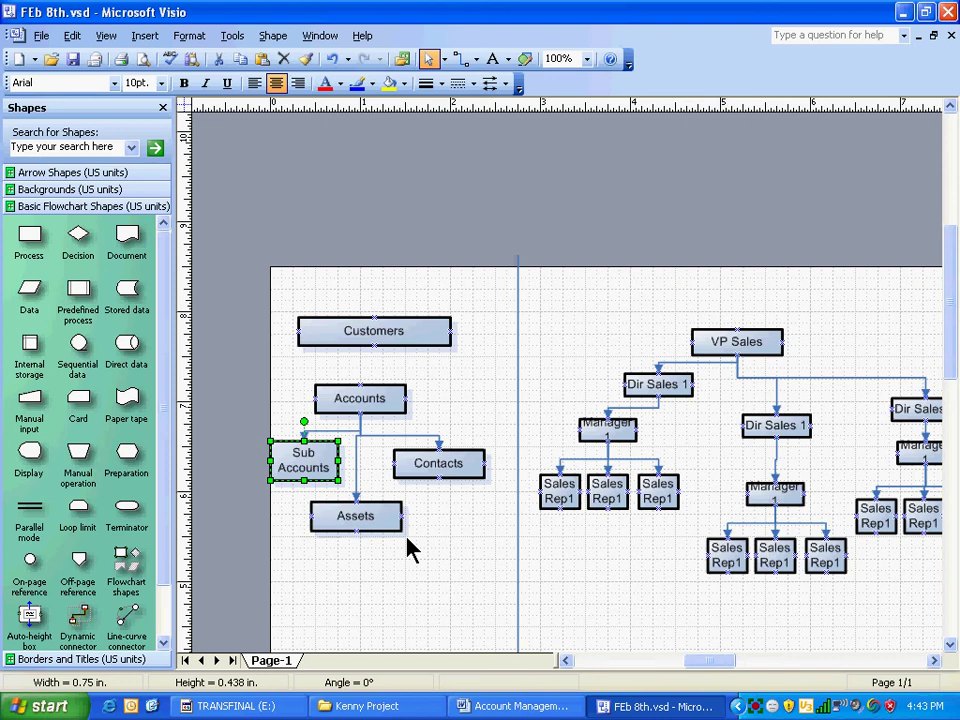
key(Escape)
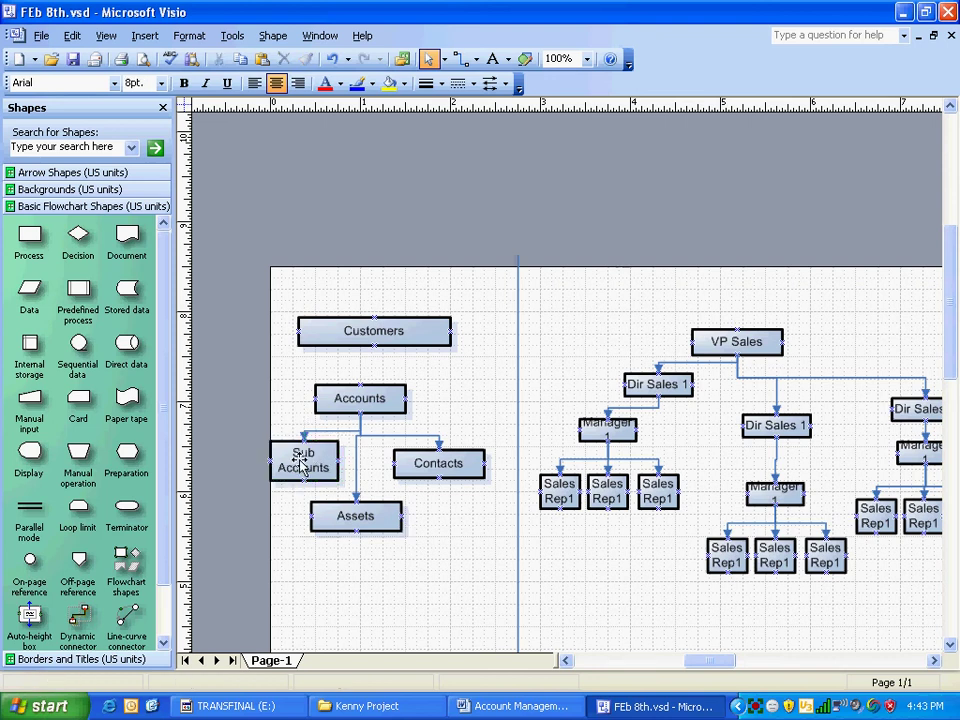
Step: Examine the Sub Accounts and Assets boxes, along with the sales and service hierarchies
click(308, 465)
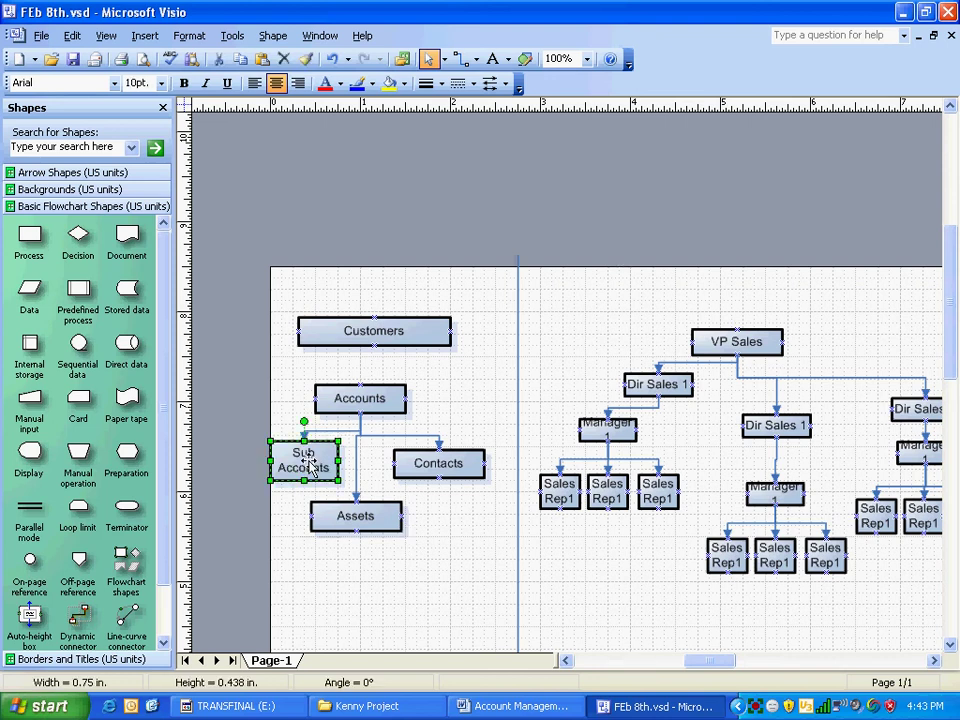
click(355, 520)
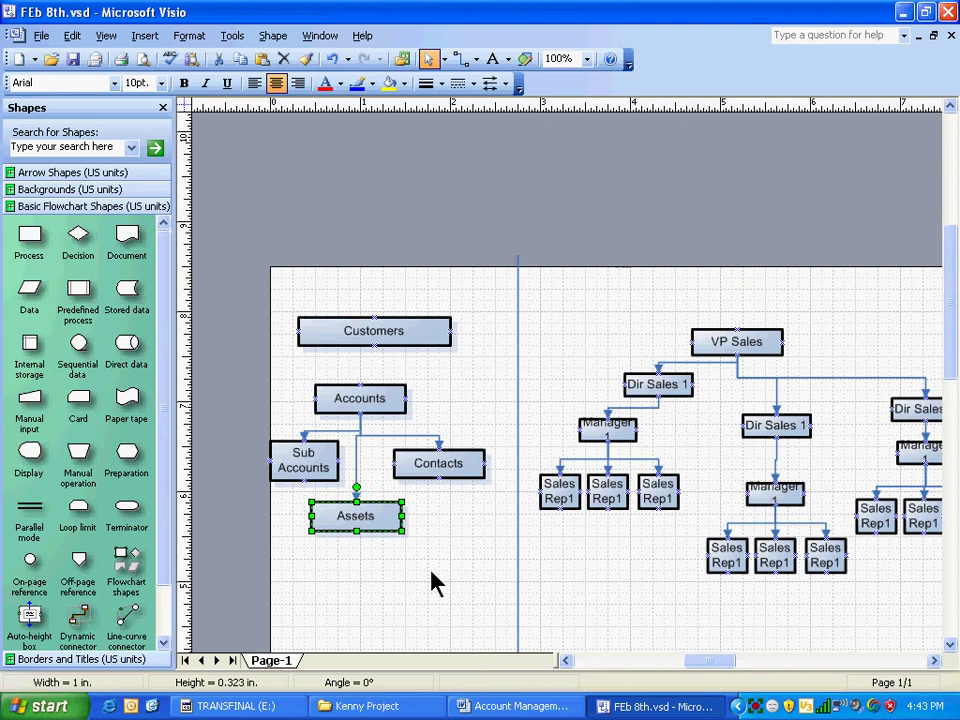
scroll(505, 590, down, 1)
drag(694, 660, 718, 660)
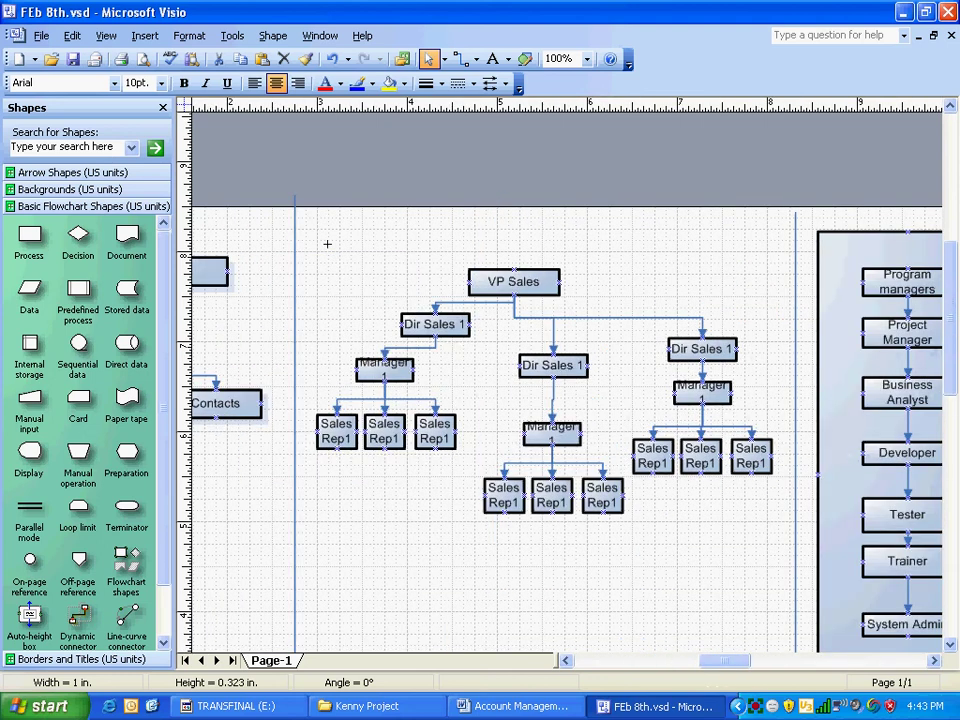
drag(326, 236, 333, 287)
drag(307, 229, 790, 588)
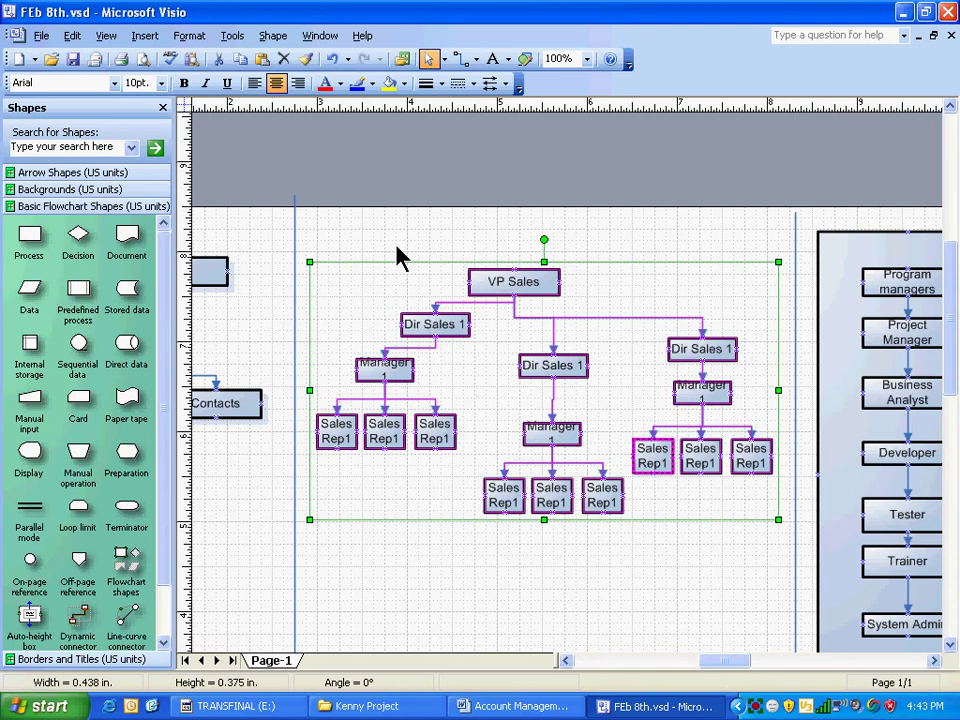
click(429, 242)
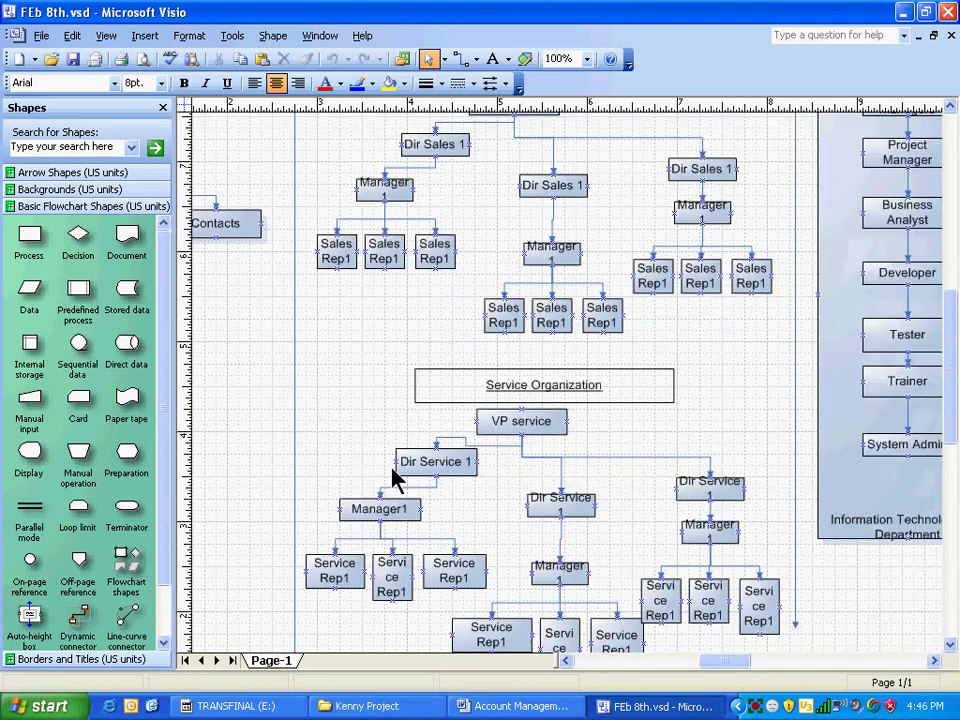
scroll(394, 477, down, 3)
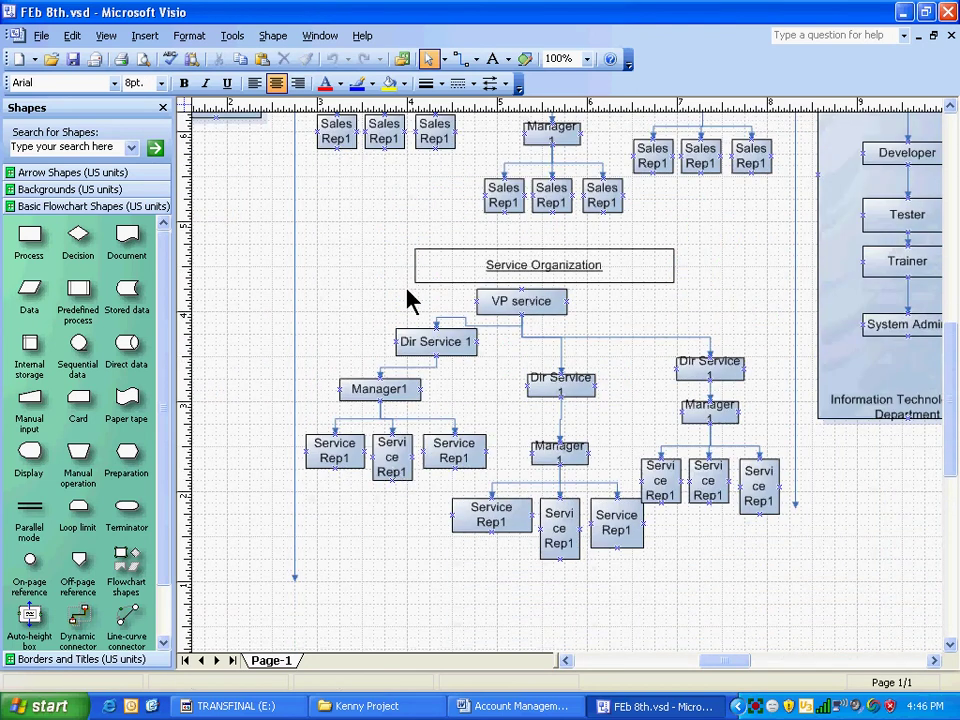
drag(313, 222, 793, 591)
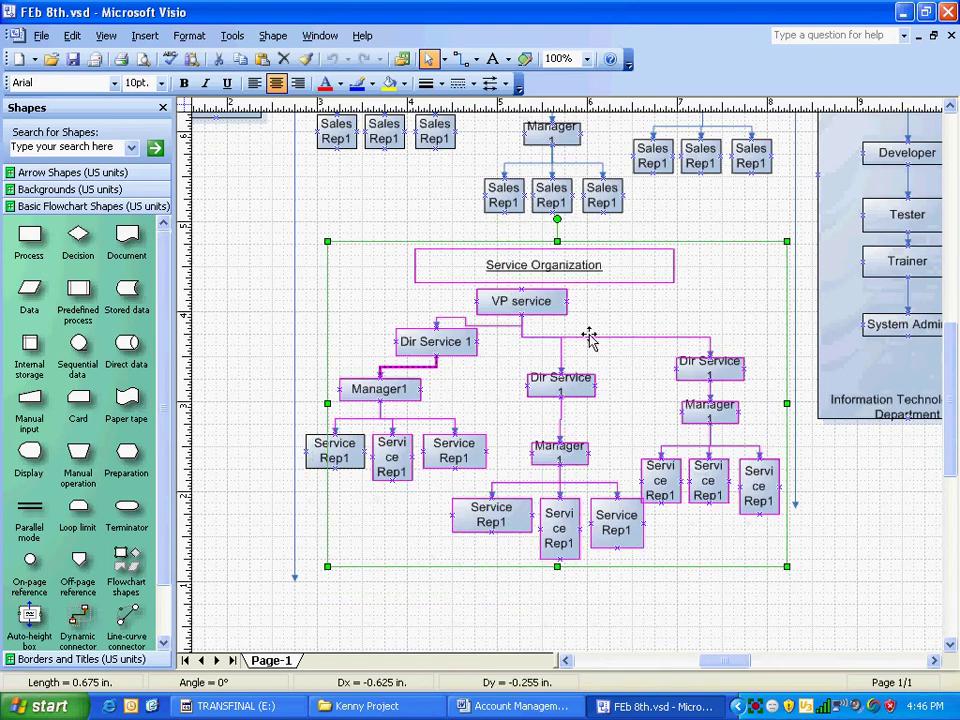
Step: Change the heading above the VP service box to "Service Department"
click(568, 276)
double_click(562, 272)
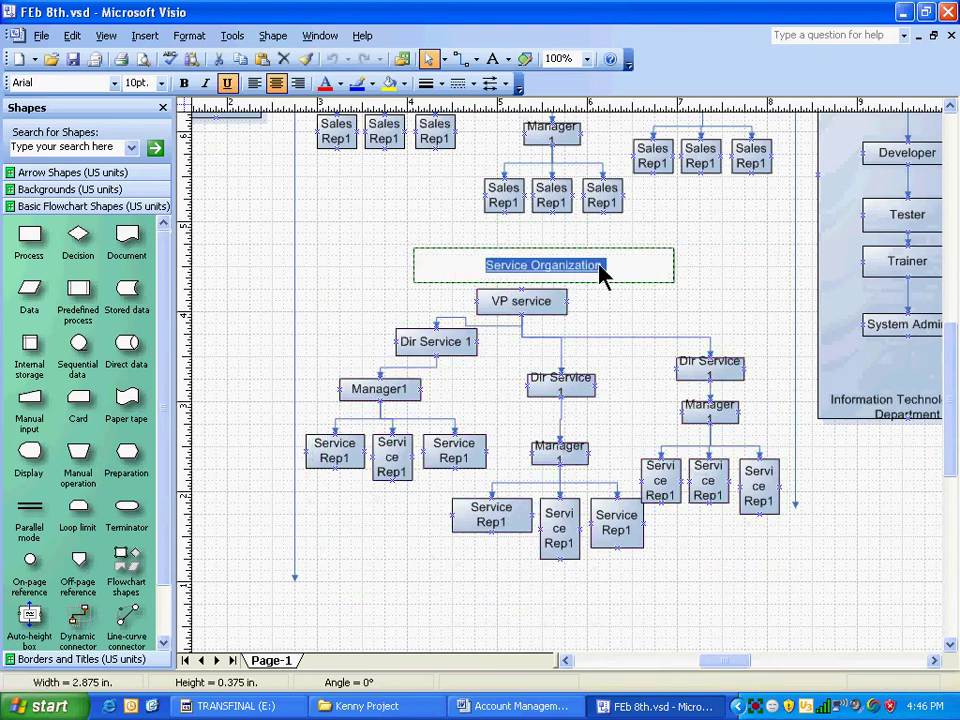
click(574, 270)
double_click(574, 270)
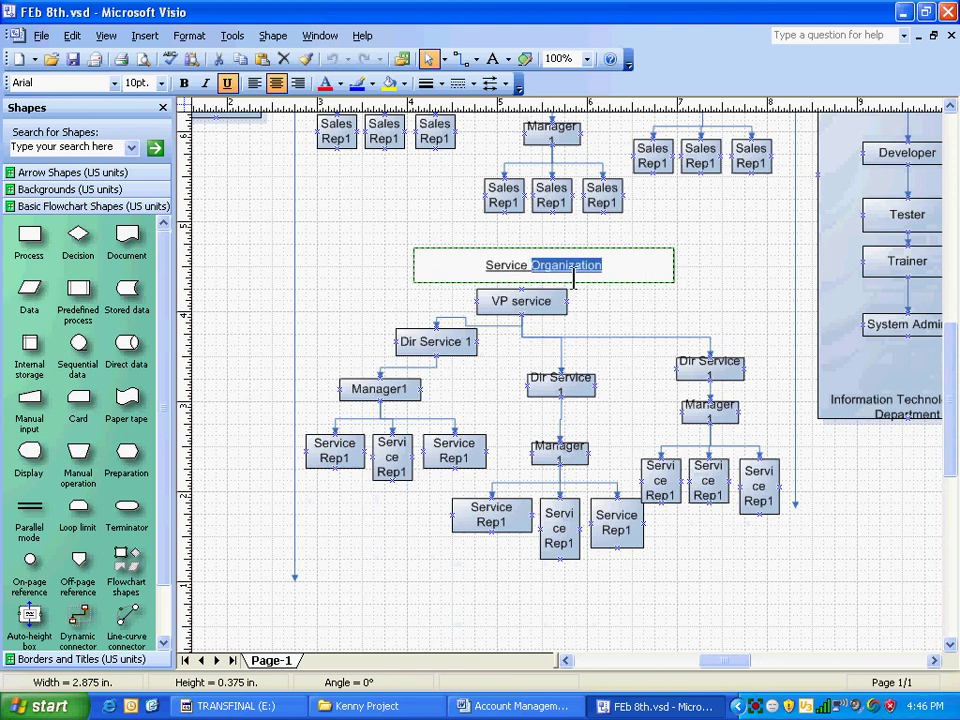
text(Depart)
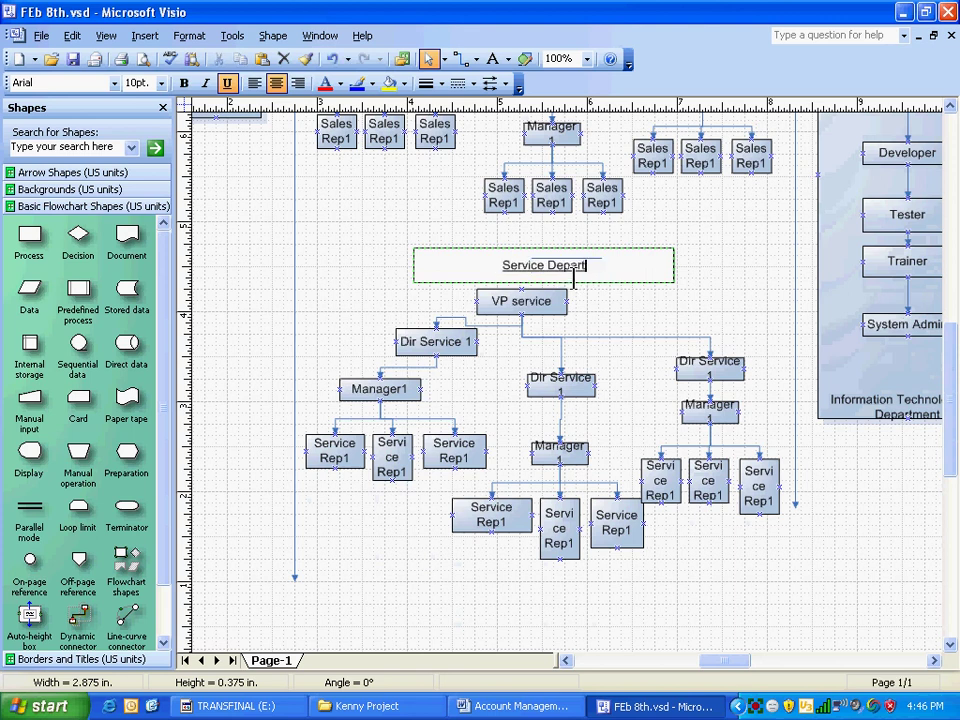
text(ment)
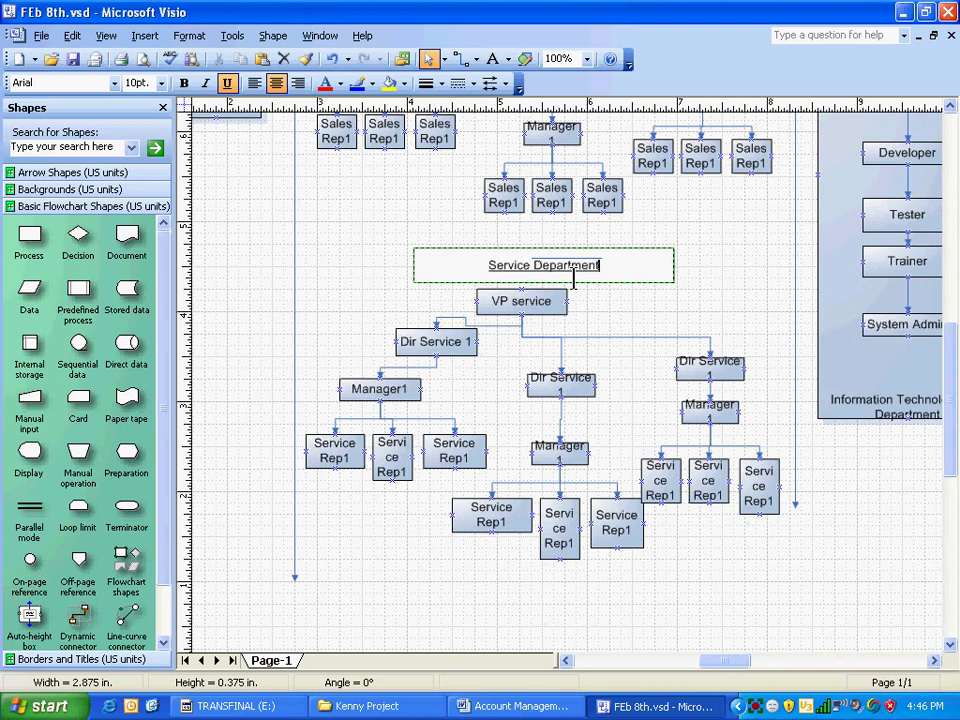
click(356, 265)
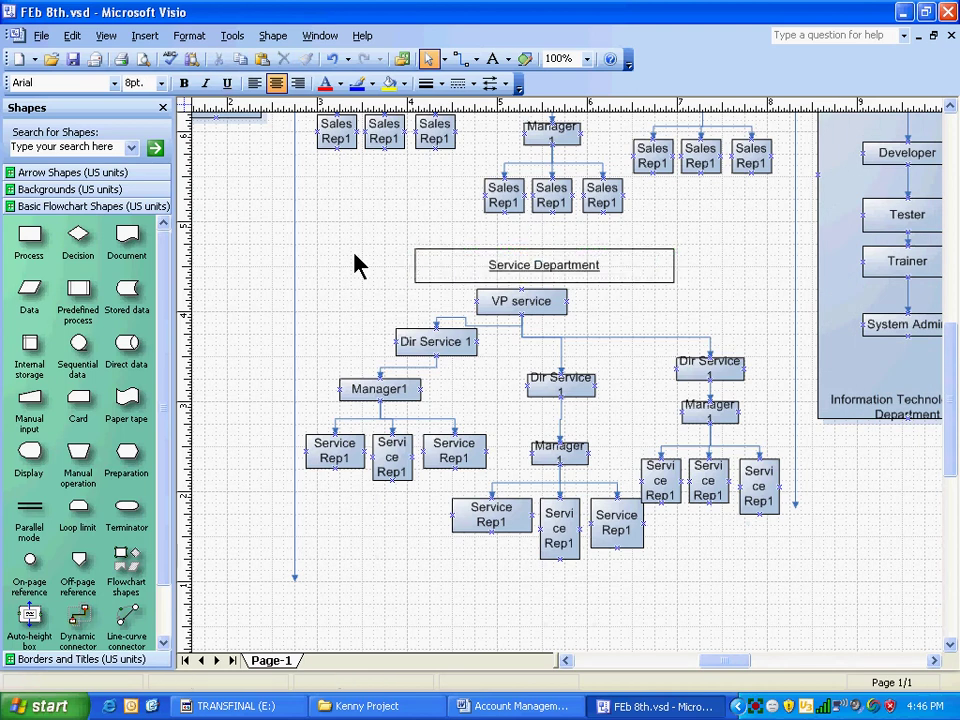
Step: Change the heading above the VP Sales box to "Sales Department"
scroll(356, 265, up, 4)
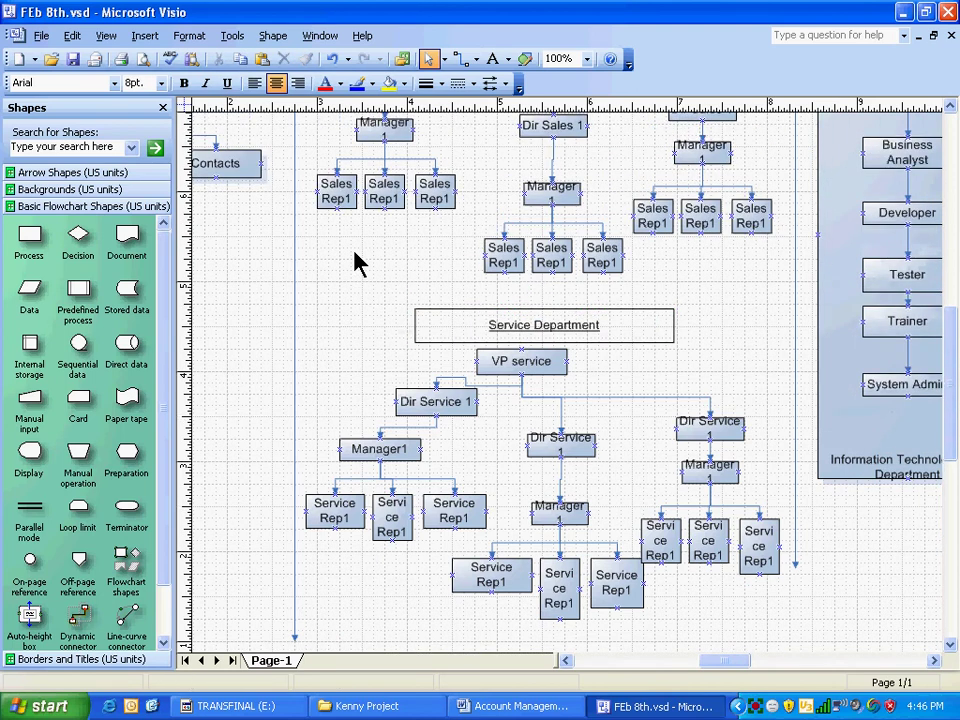
double_click(540, 188)
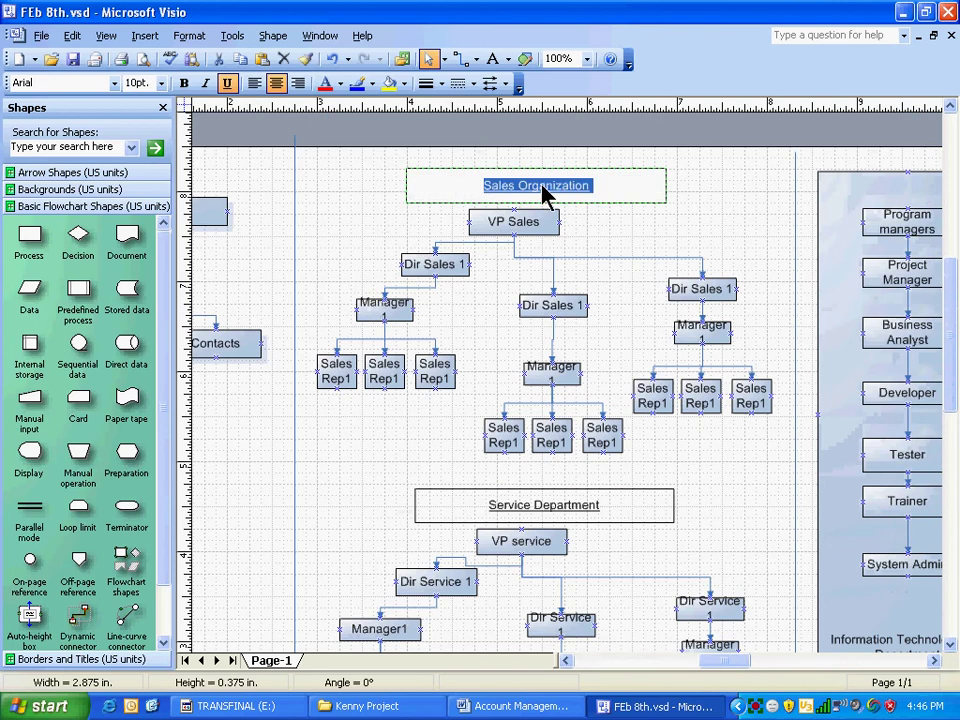
click(546, 191)
double_click(546, 189)
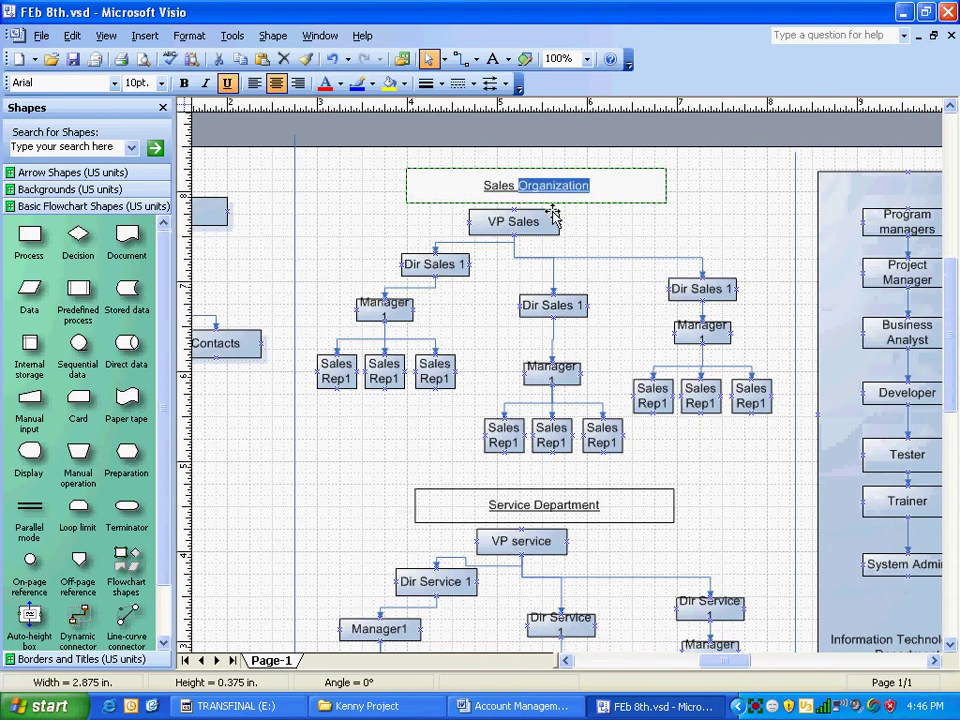
text(Department)
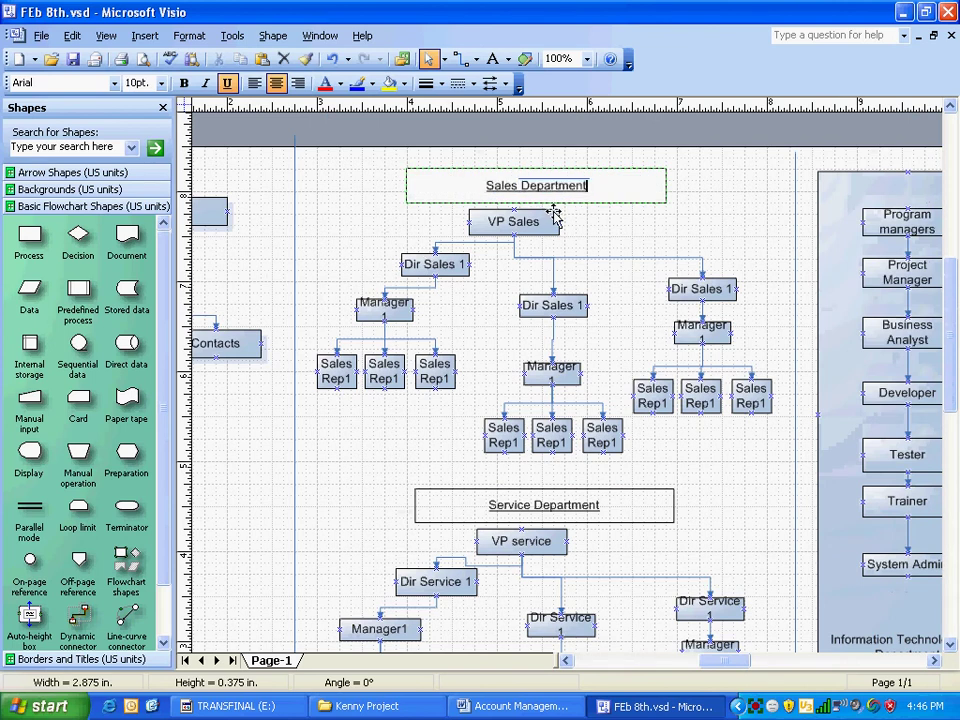
click(358, 236)
Step: Examine the Sales and Service Department hierarchies and highlight the Customers and Accounts chart by selecting its shapes
scroll(578, 388, down, 1)
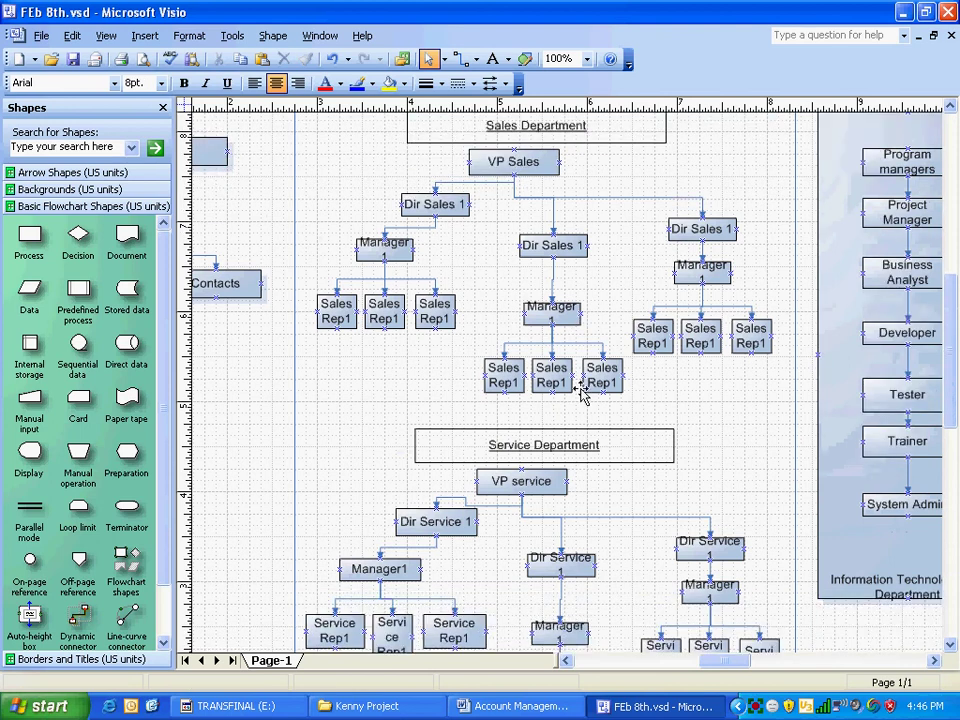
scroll(585, 390, down, 2)
scroll(583, 386, up, 1)
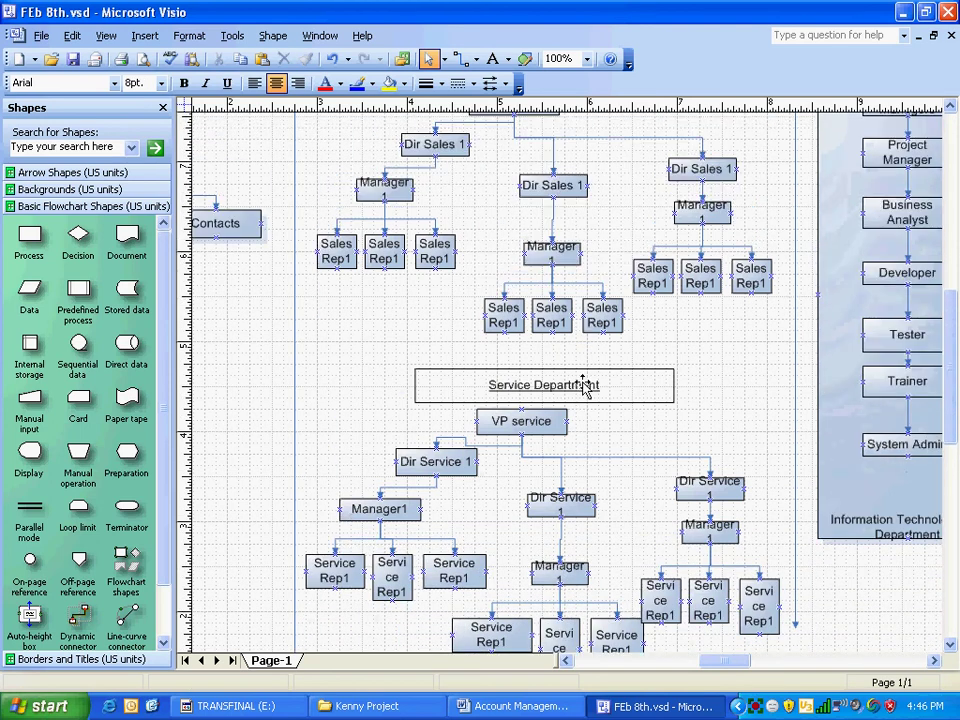
scroll(583, 386, up, 1)
scroll(427, 447, down, 1)
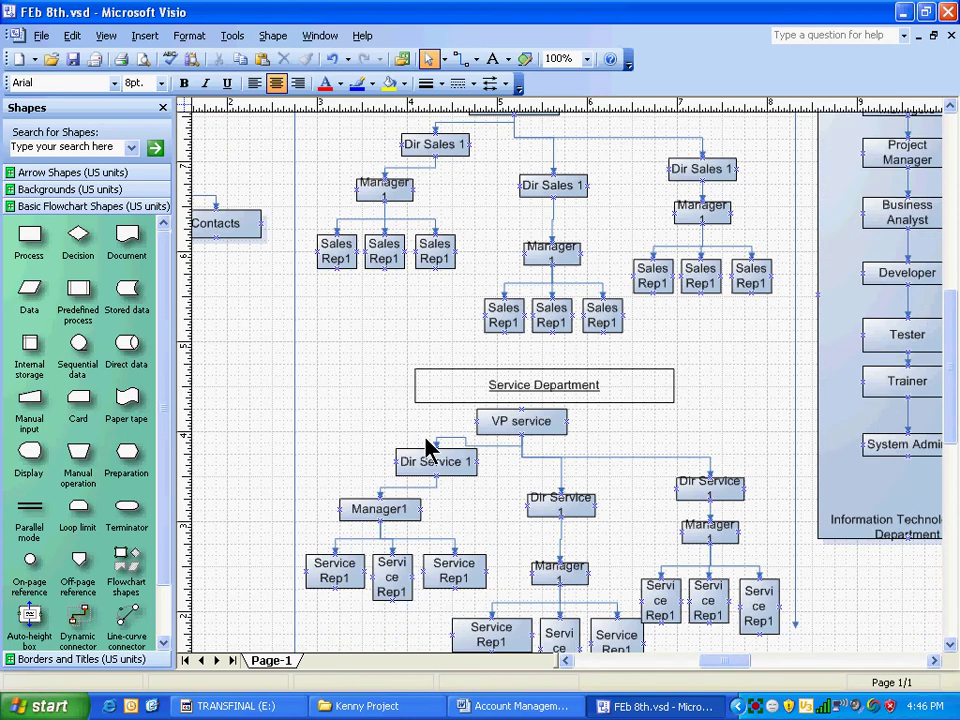
scroll(575, 553, down, 1)
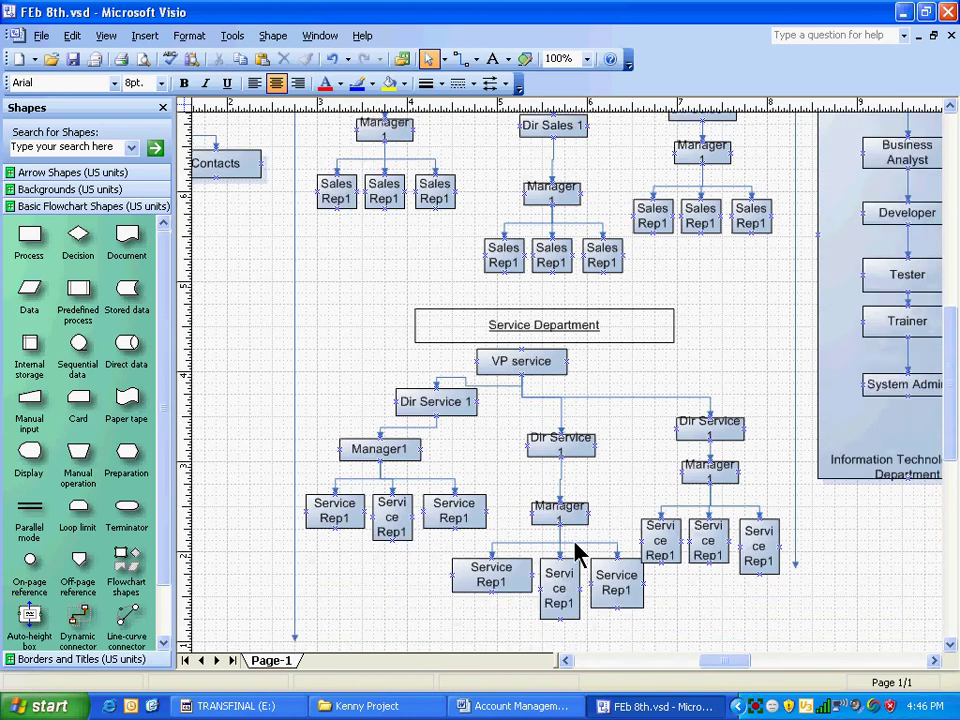
mouse_move(738, 661)
mouse_down()
mouse_move(692, 661)
mouse_move(710, 663)
mouse_up()
scroll(574, 311, up, 3)
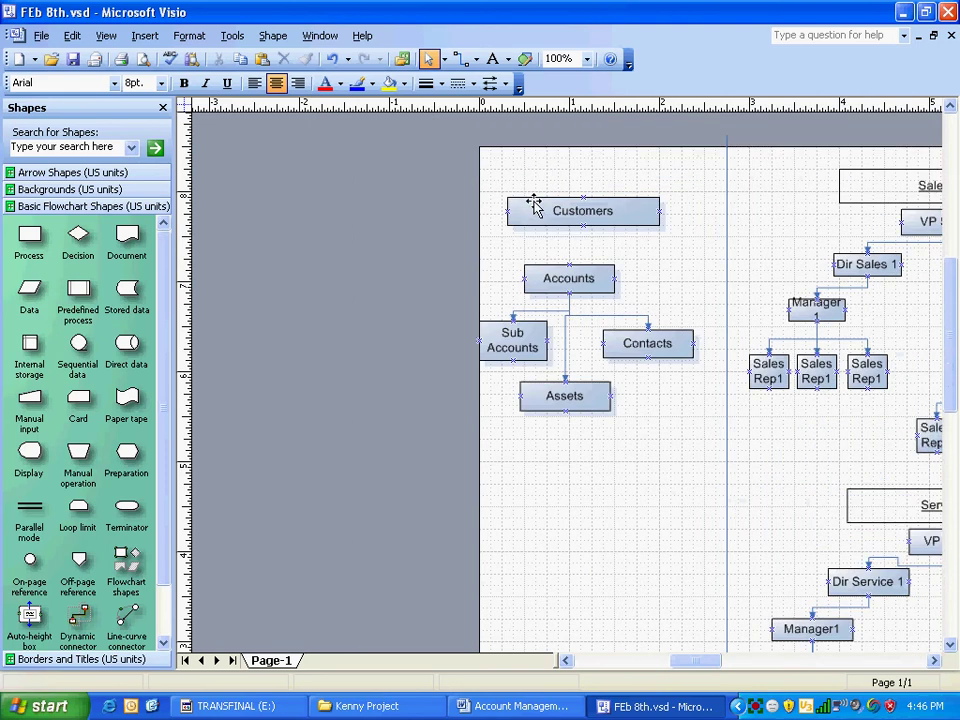
drag(490, 180, 706, 512)
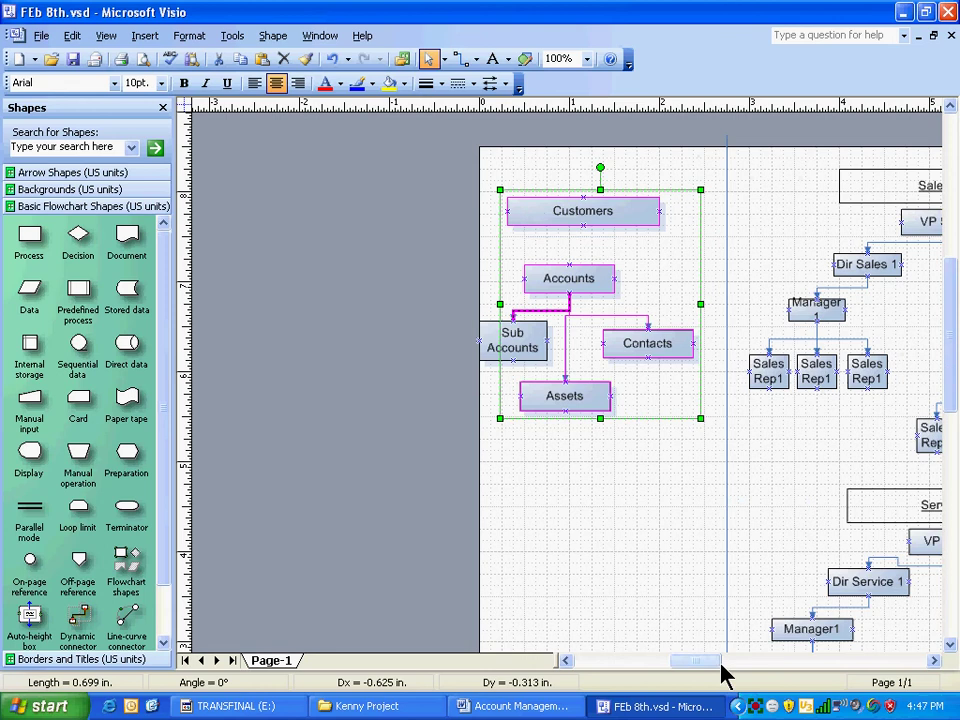
Step: Examine the IT department roles and the SDLC phases alongside the customer, sales and service charts
drag(714, 660, 751, 660)
scroll(371, 332, down, 1)
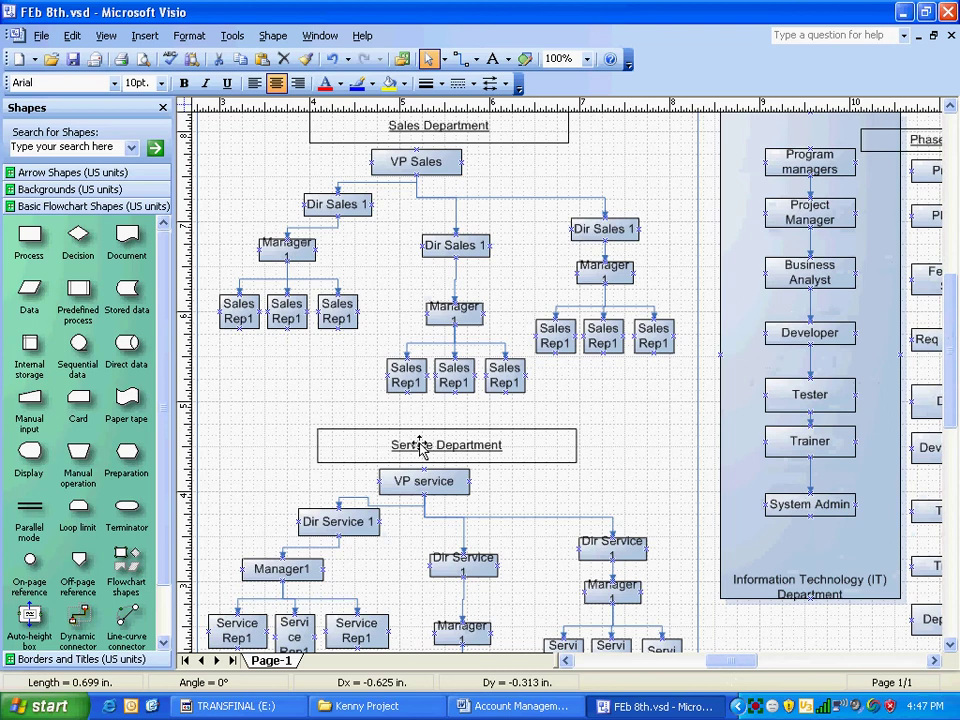
scroll(716, 668, left, 3)
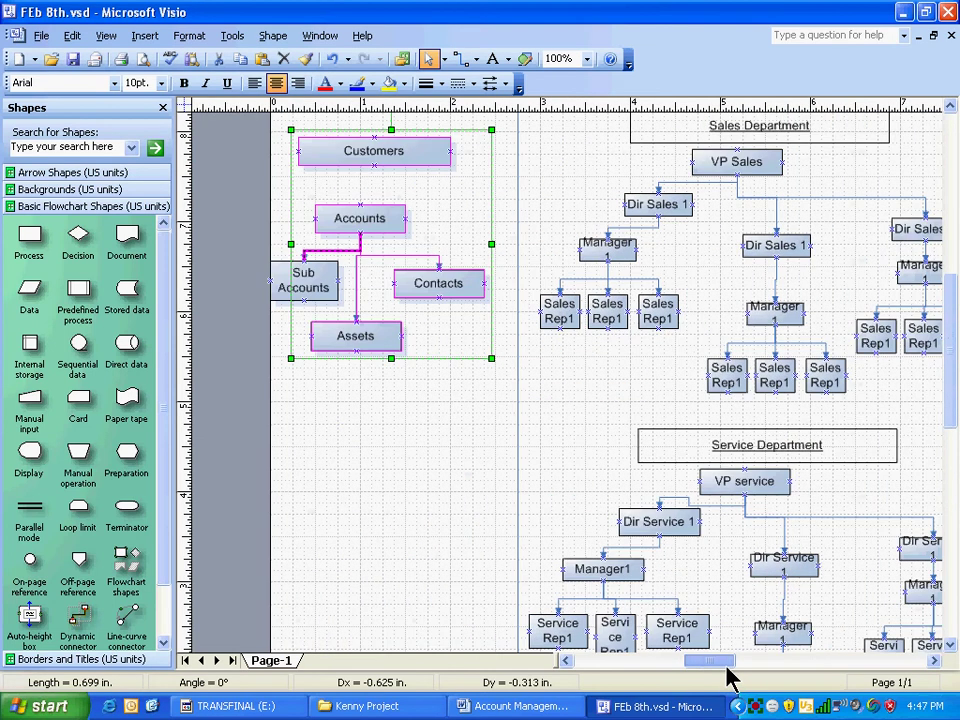
scroll(727, 668, right, 4)
scroll(668, 557, up, 1)
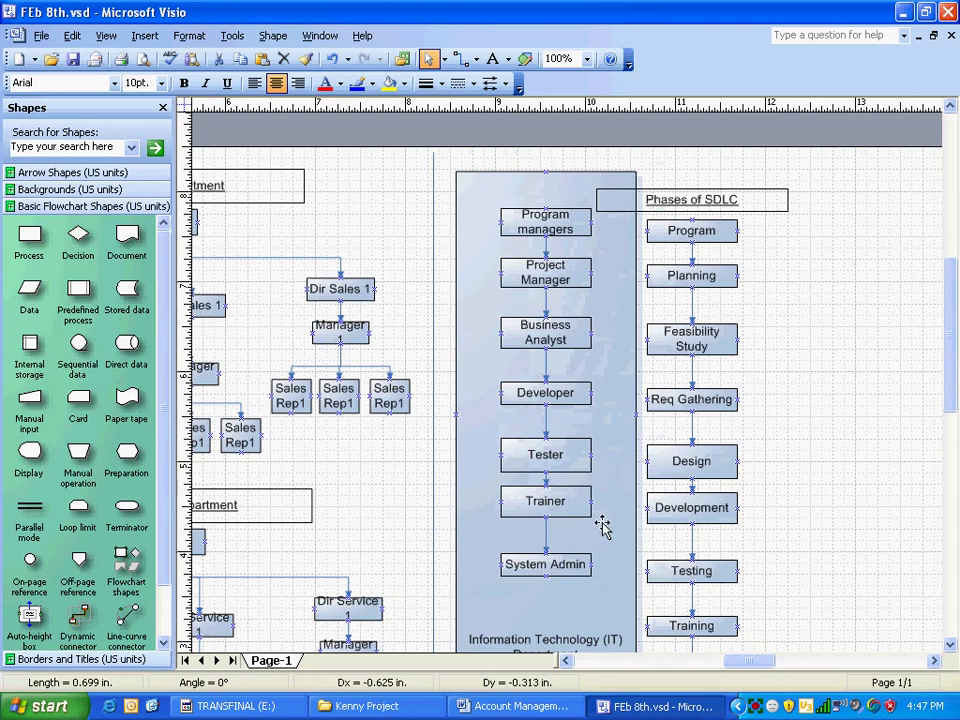
scroll(602, 527, down, 1)
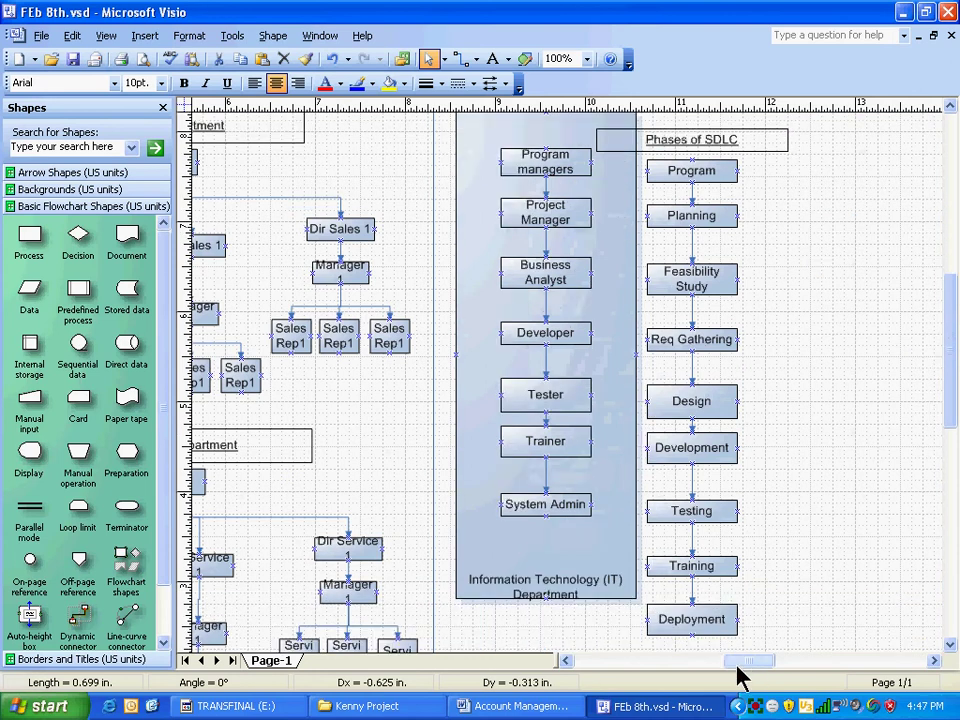
scroll(739, 670, left, 4)
scroll(739, 677, right, 4)
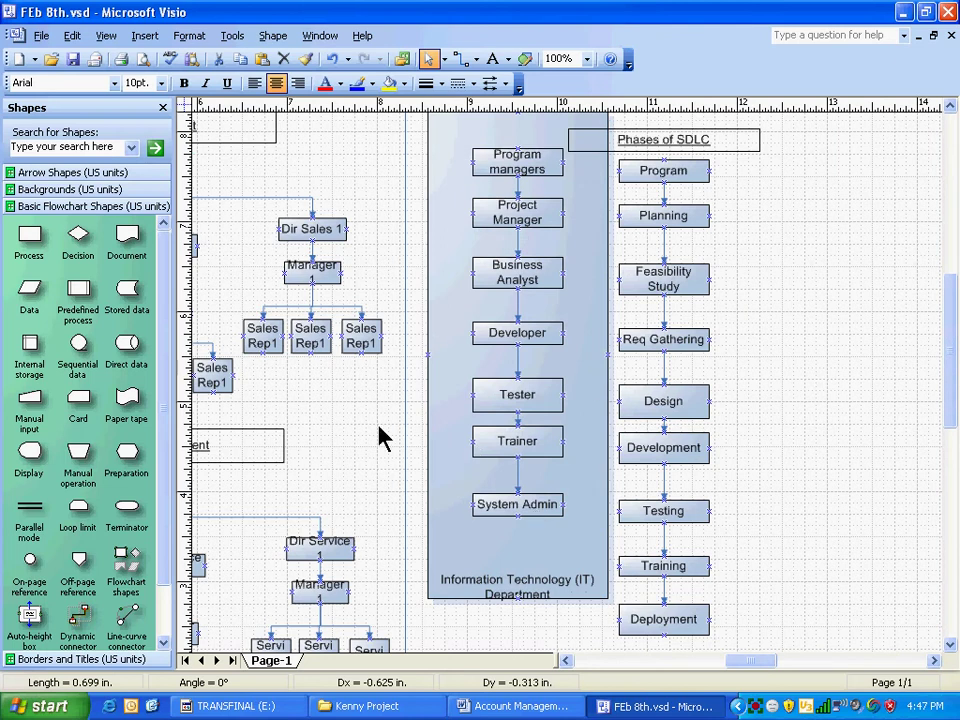
scroll(494, 567, down, 2)
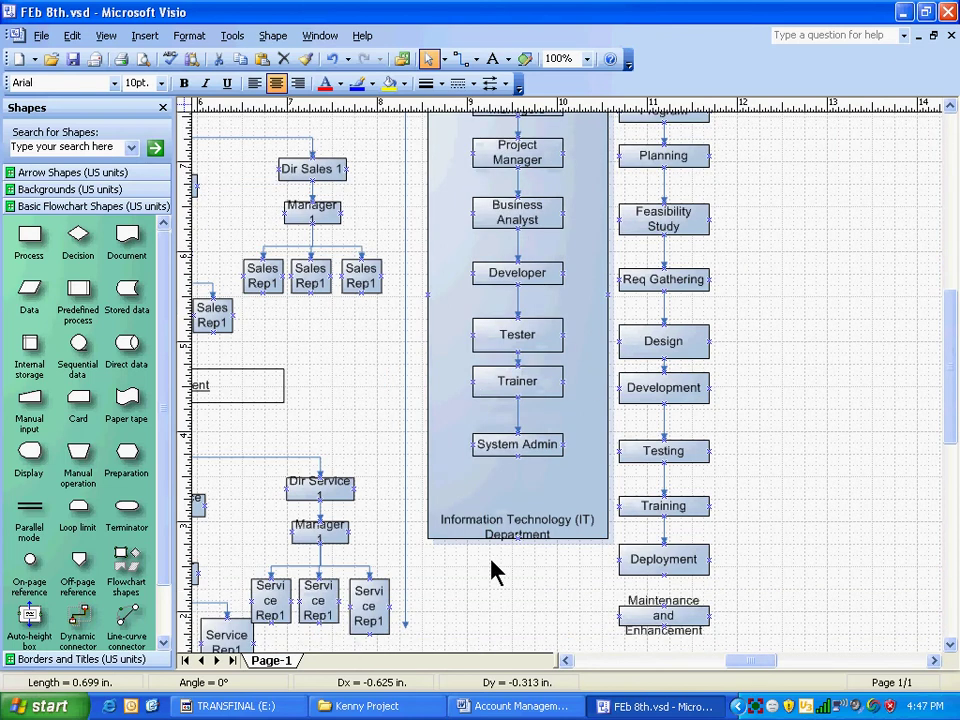
click(456, 364)
click(315, 350)
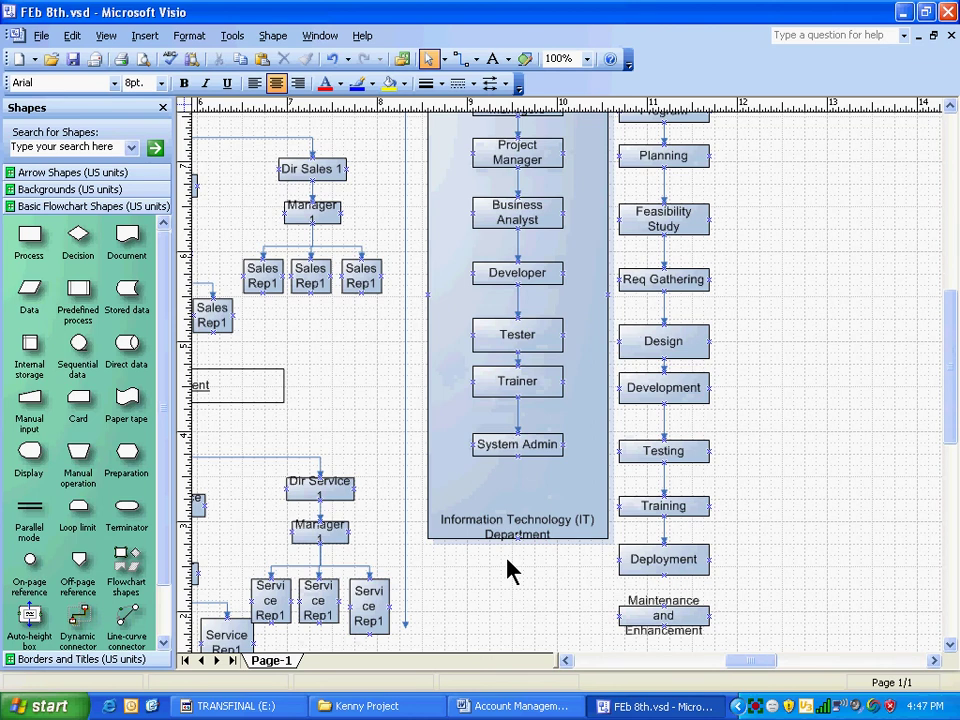
scroll(514, 648, down, 2)
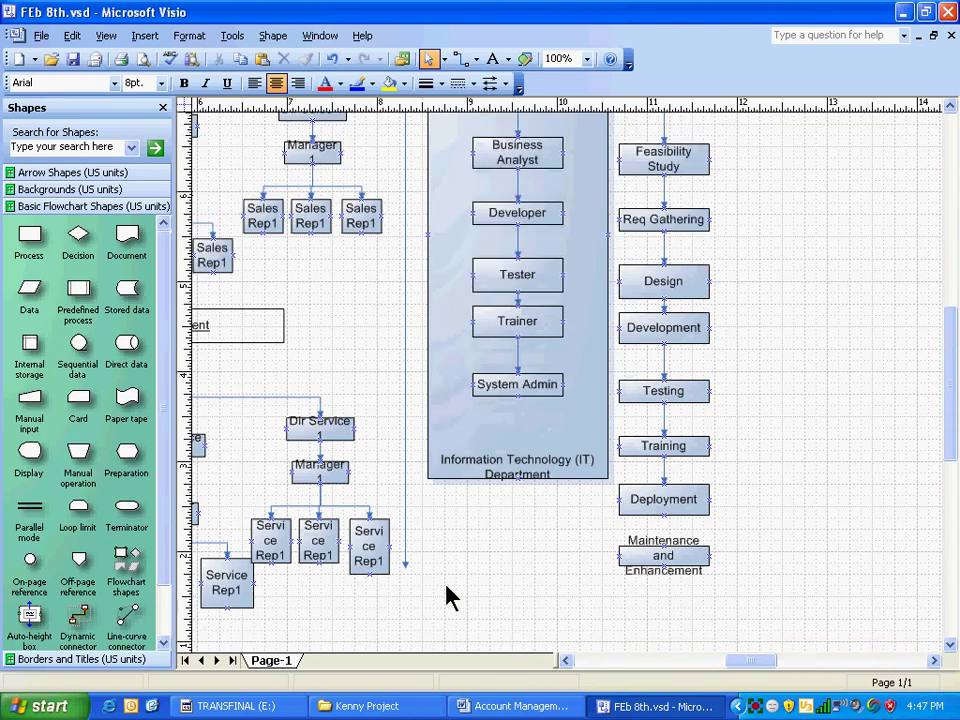
drag(420, 578, 527, 636)
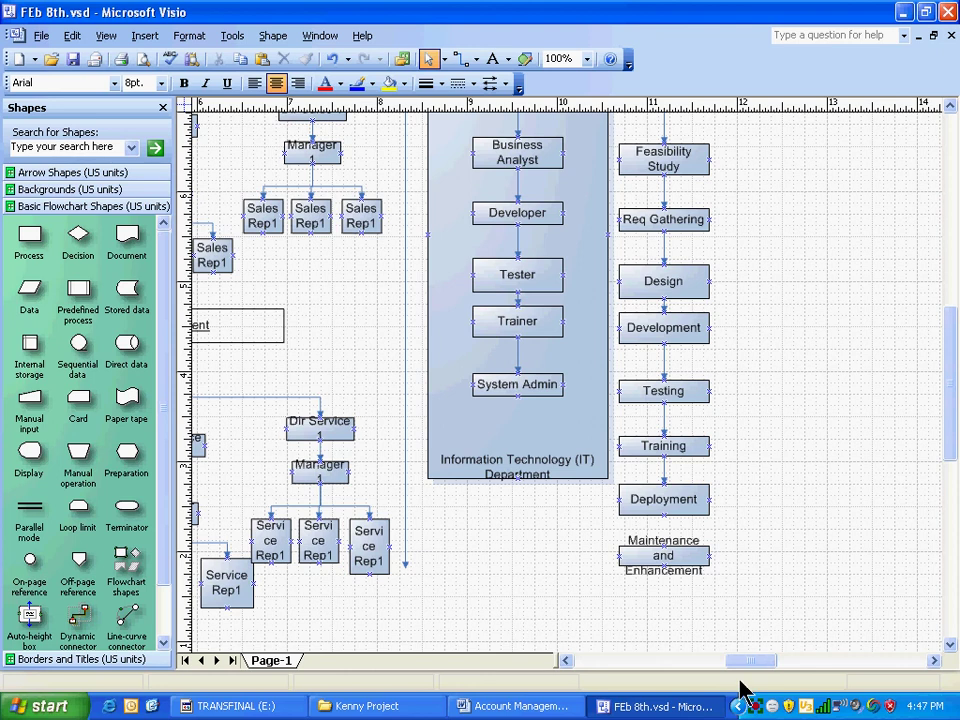
scroll(656, 596, up, 2)
scroll(656, 596, up, 6)
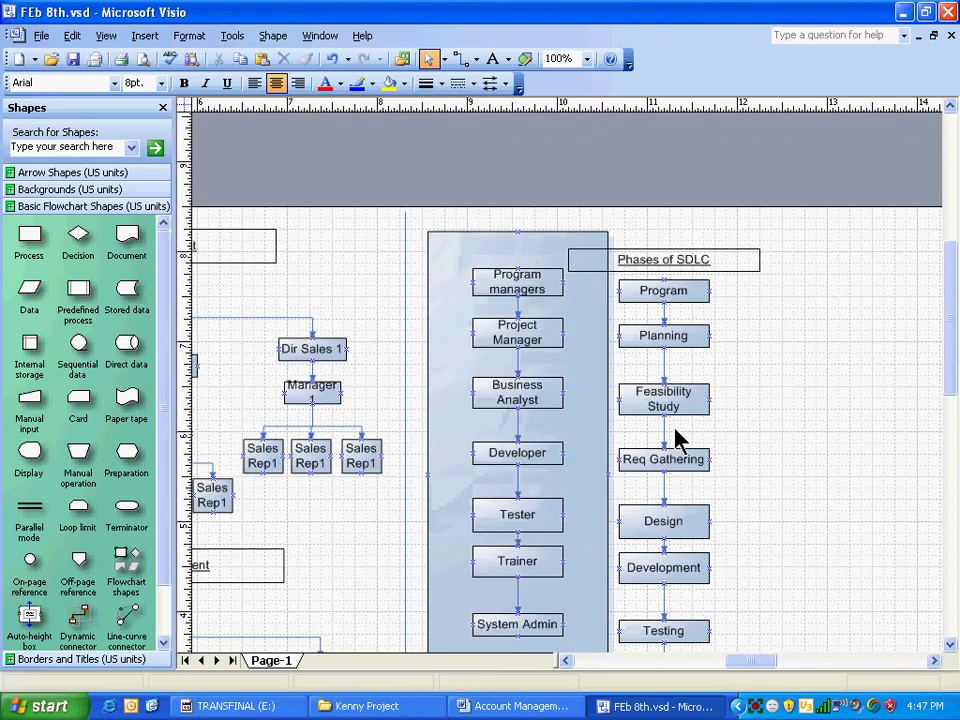
scroll(537, 228, down, 4)
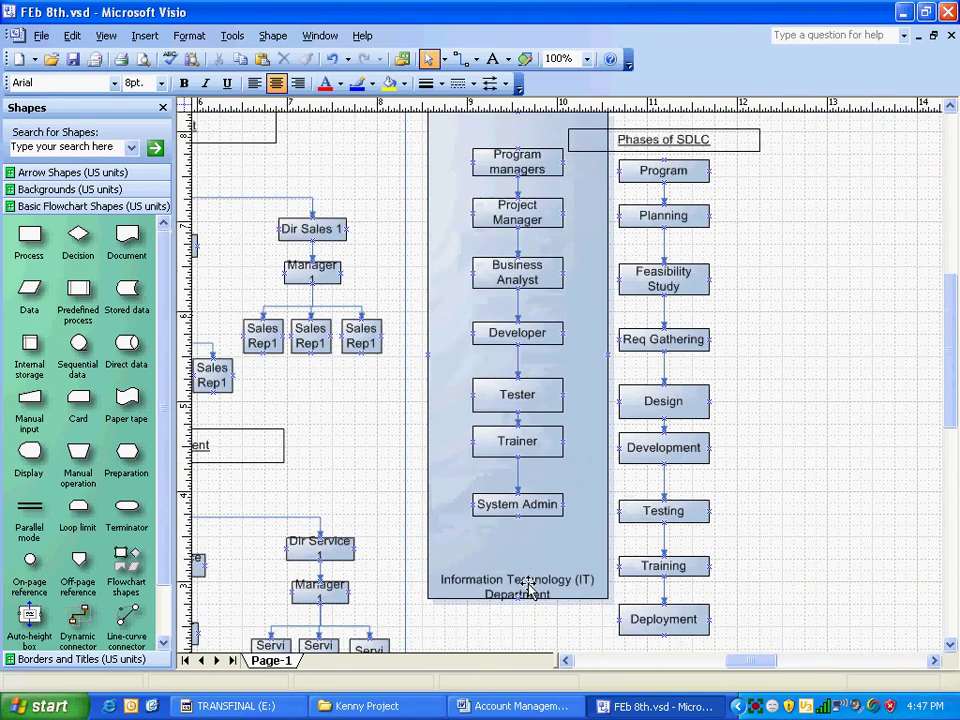
click(540, 592)
double_click(524, 595)
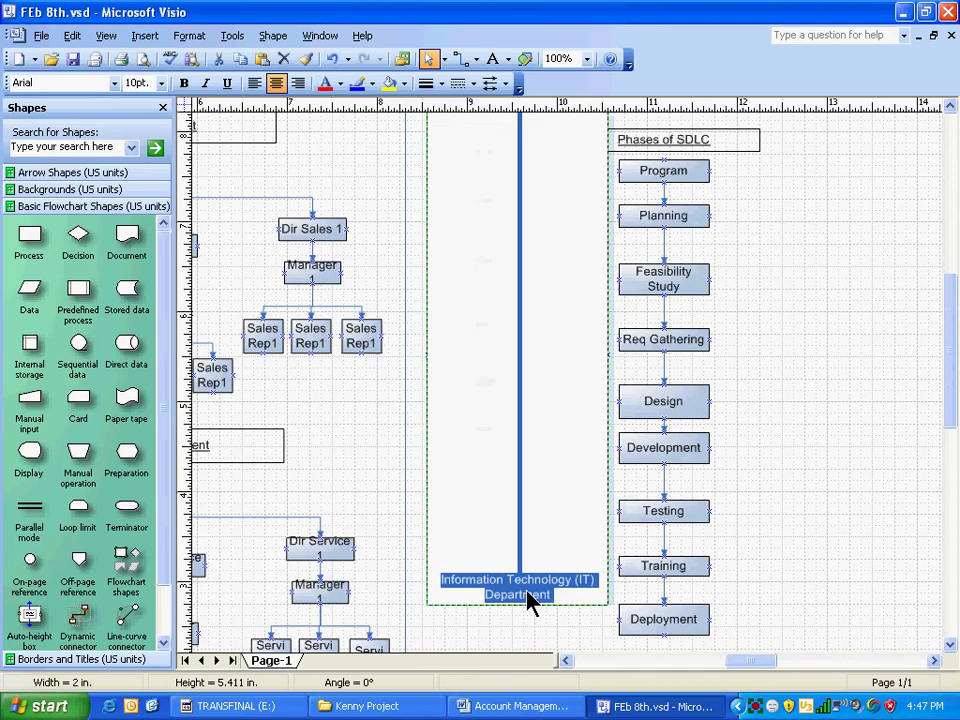
drag(550, 595, 440, 581)
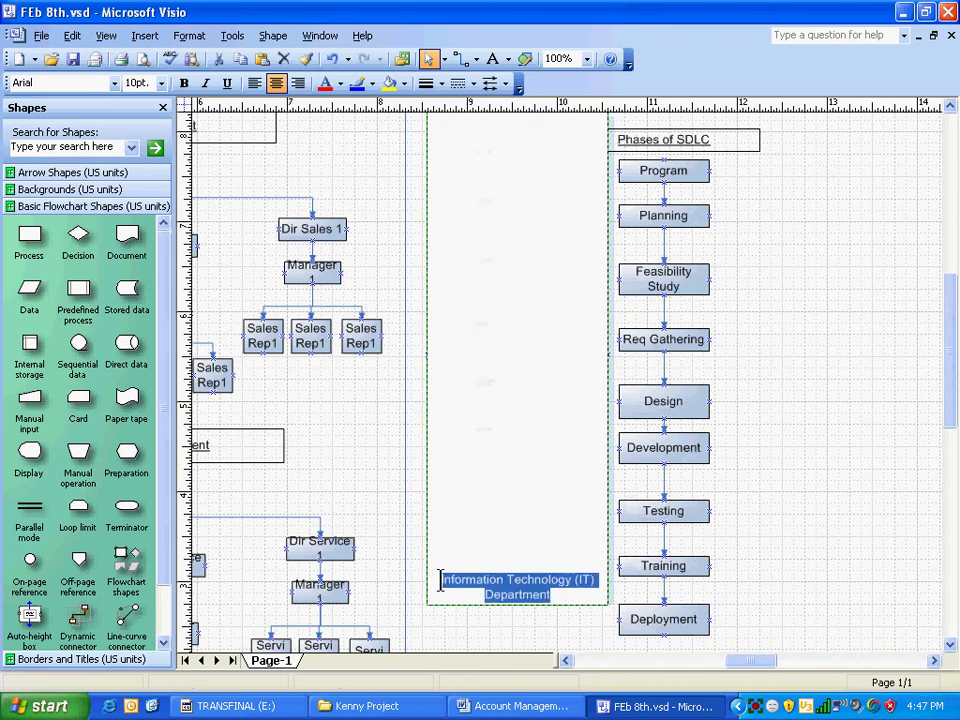
click(467, 636)
scroll(470, 637, up, 5)
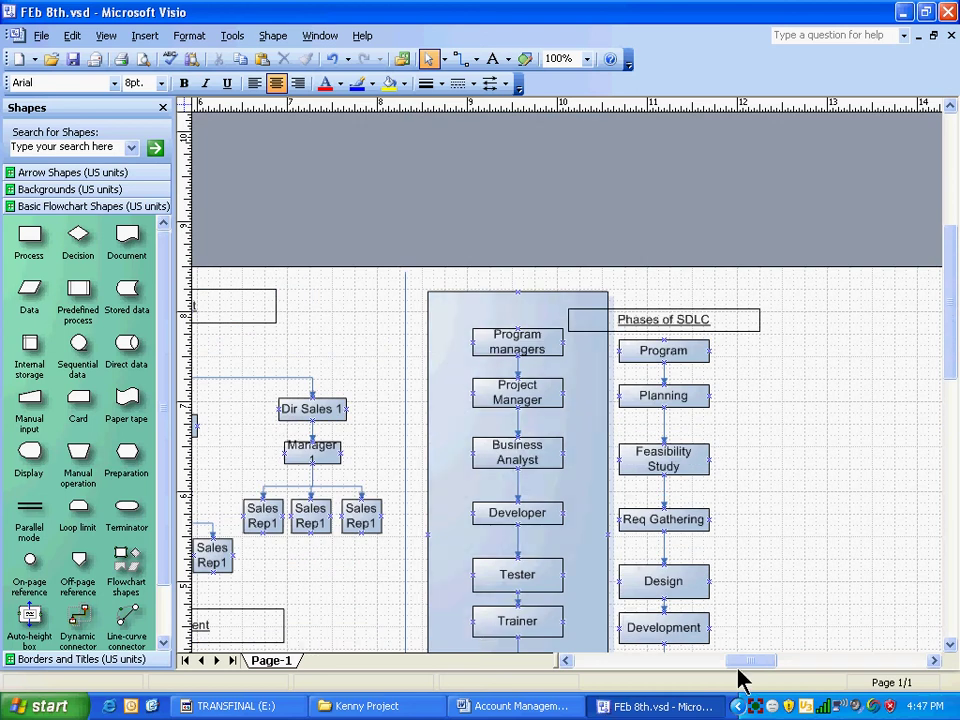
scroll(735, 668, left, 5)
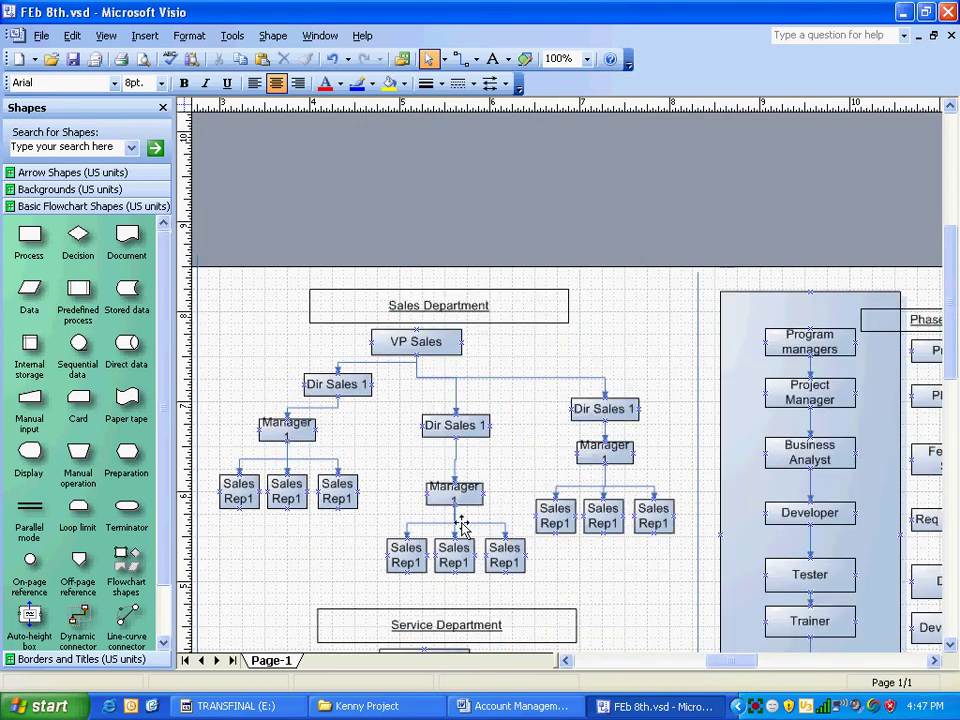
scroll(456, 558, down, 3)
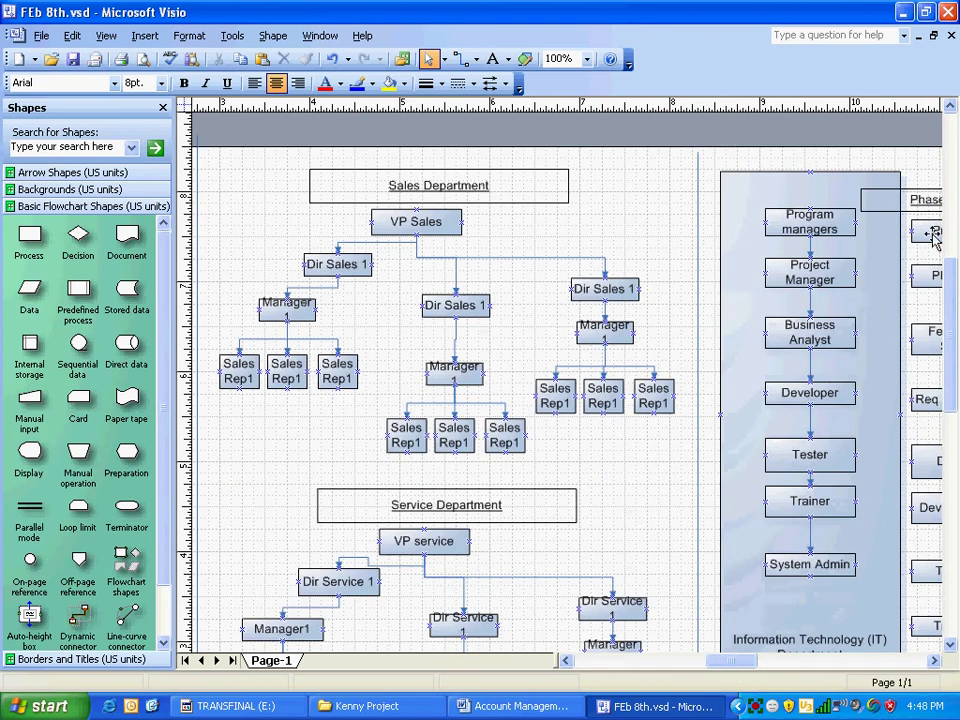
scroll(833, 237, up, 2)
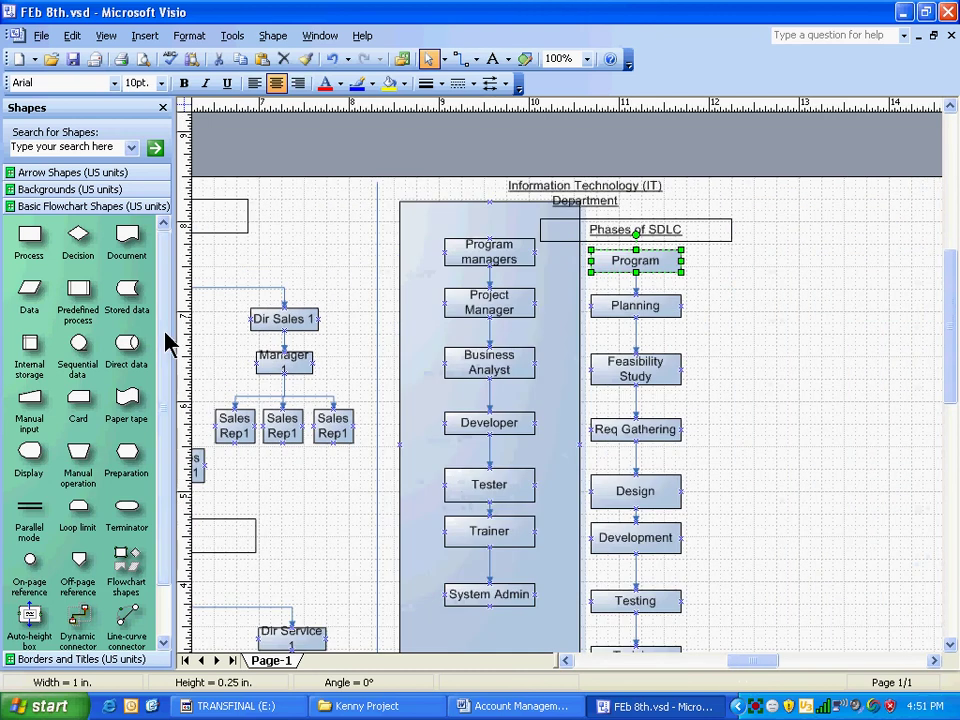
Step: Attach an annotation reading "System Vs something else?" to the Program box under Phases of SDLC
drag(167, 332, 170, 487)
mouse_move(78, 608)
mouse_down()
mouse_move(814, 347)
mouse_move(842, 231)
mouse_move(770, 224)
mouse_up()
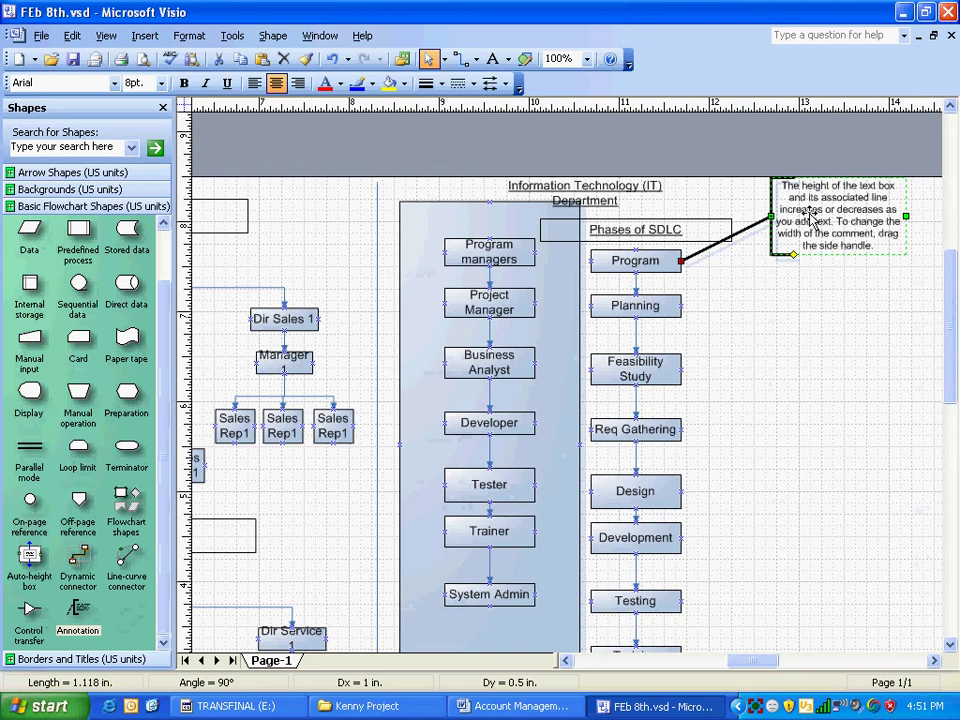
text(System)
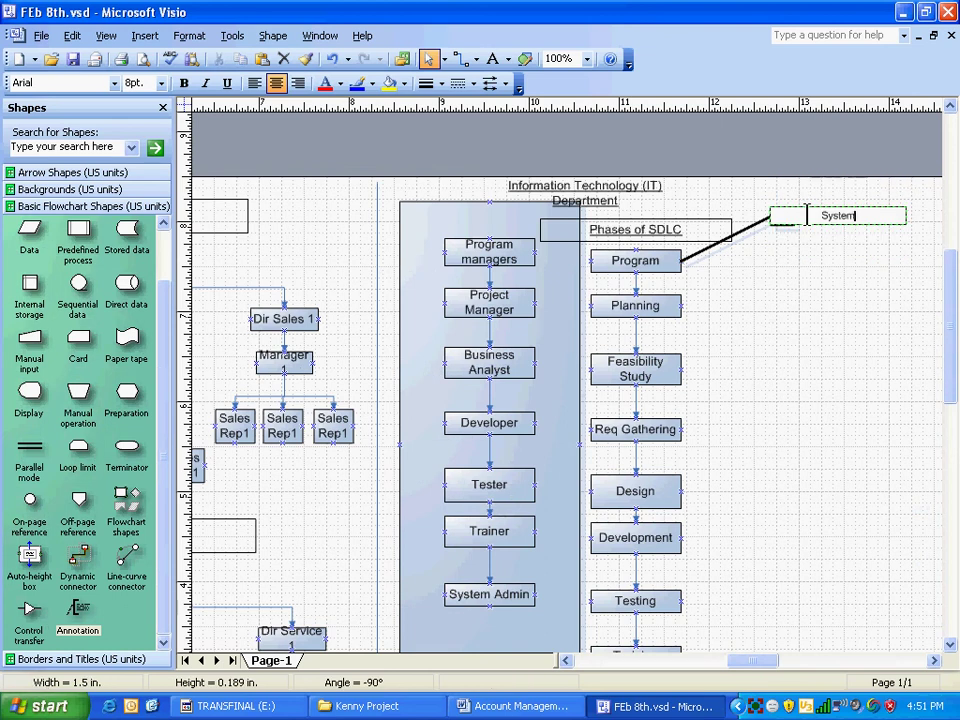
text( Vs something e)
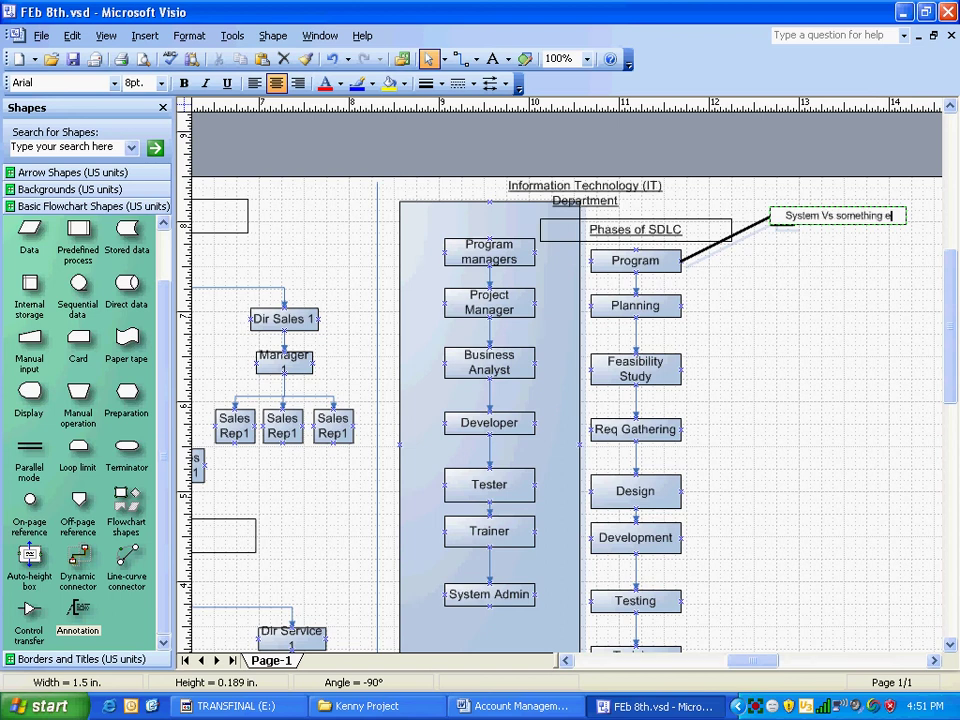
text(lse?)
click(836, 279)
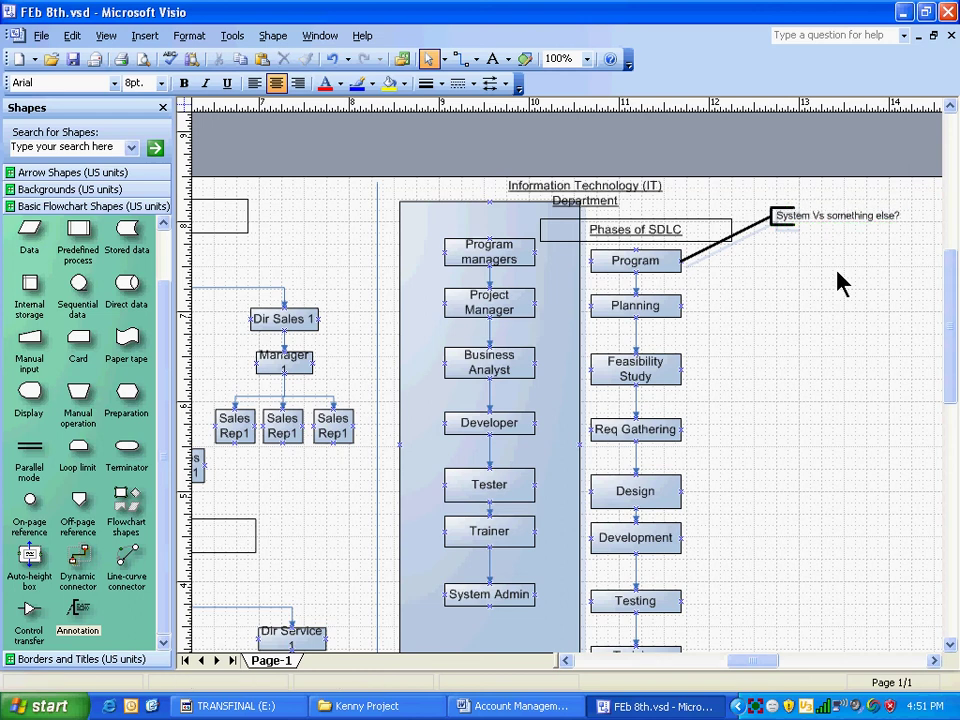
Step: Set the text size of the Program box's annotation to 10 pt
click(834, 226)
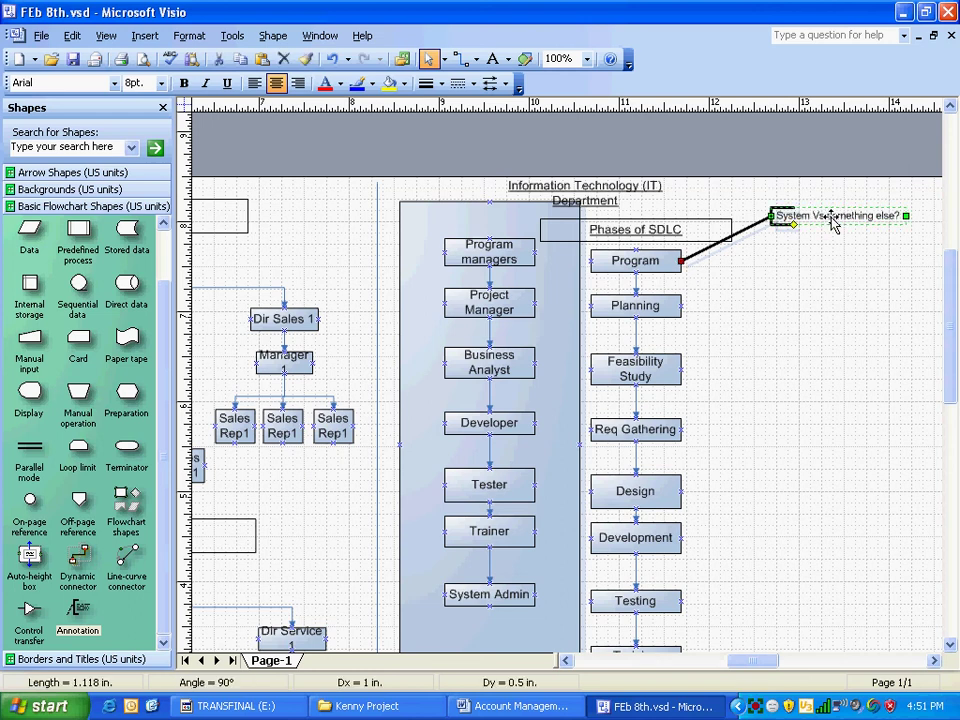
click(161, 83)
click(136, 137)
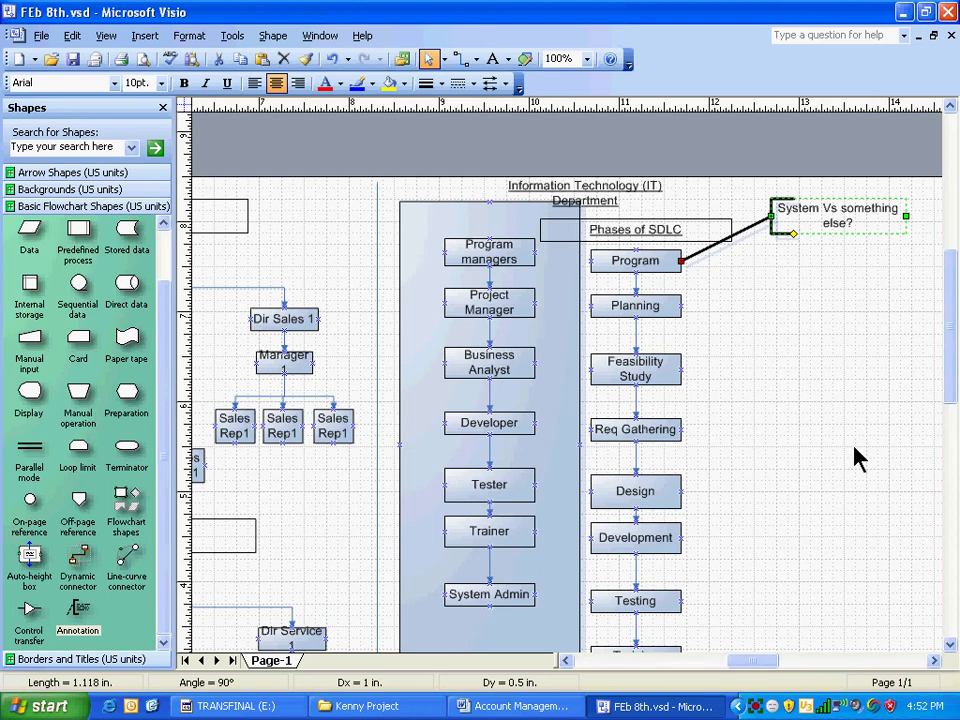
Step: Select the Planning box below Program in the SDLC phases chart
click(657, 265)
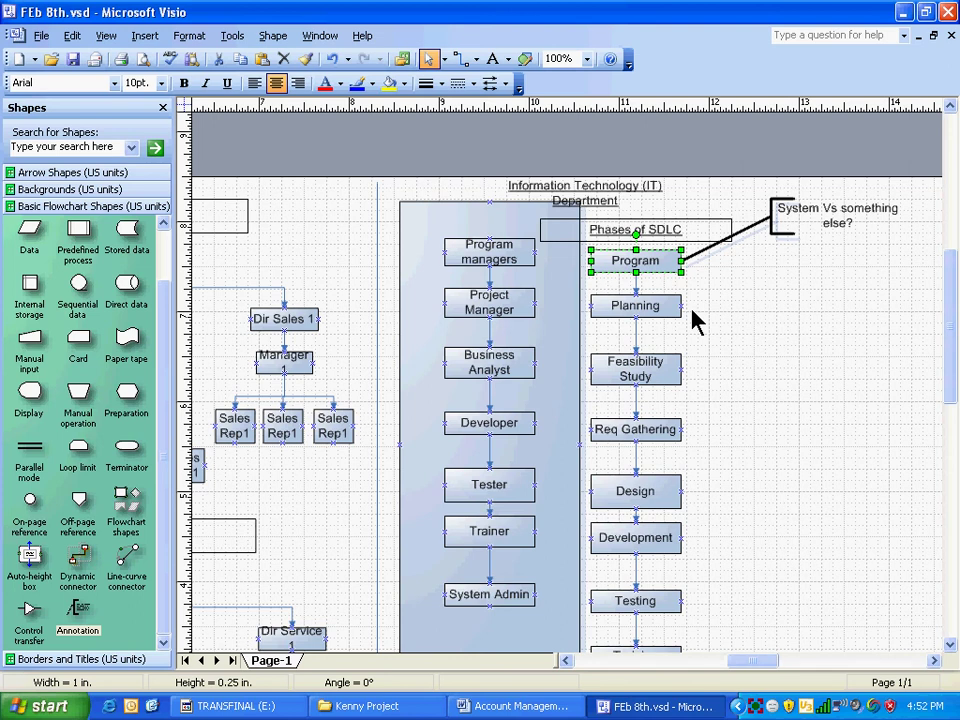
click(643, 305)
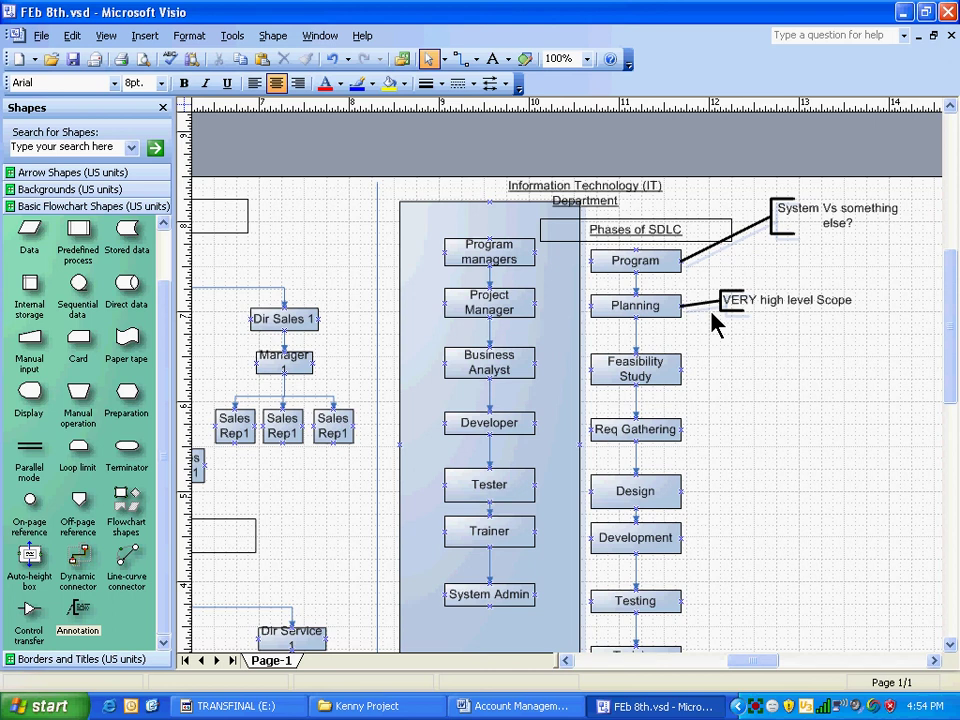
Step: Extend the Feasibility Study box's annotation to read "Various OOB are evaluated vs homegrown"
double_click(784, 305)
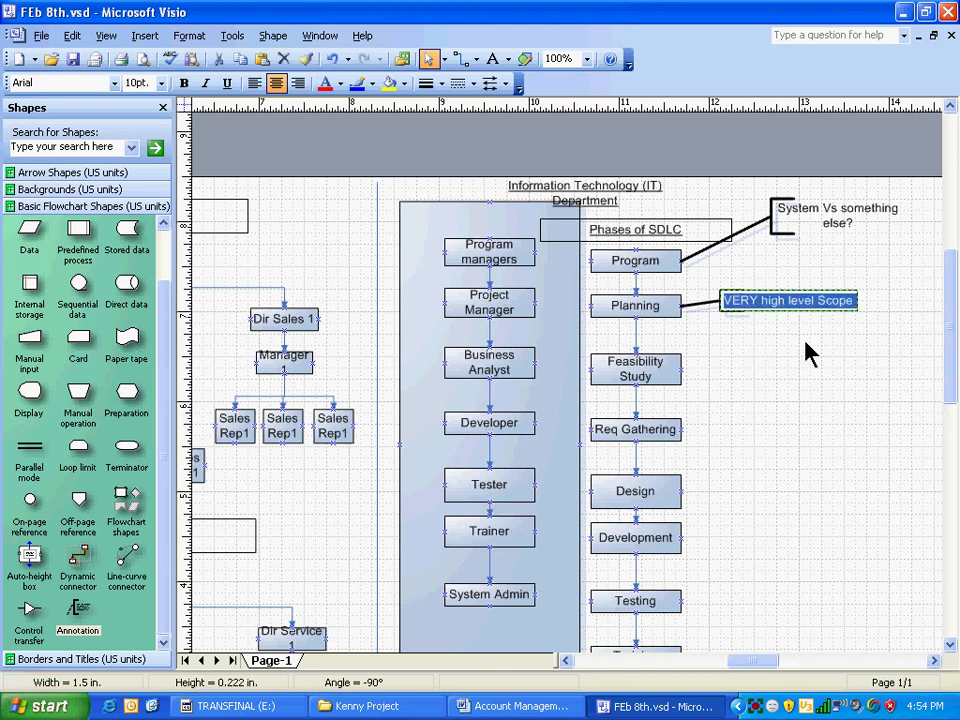
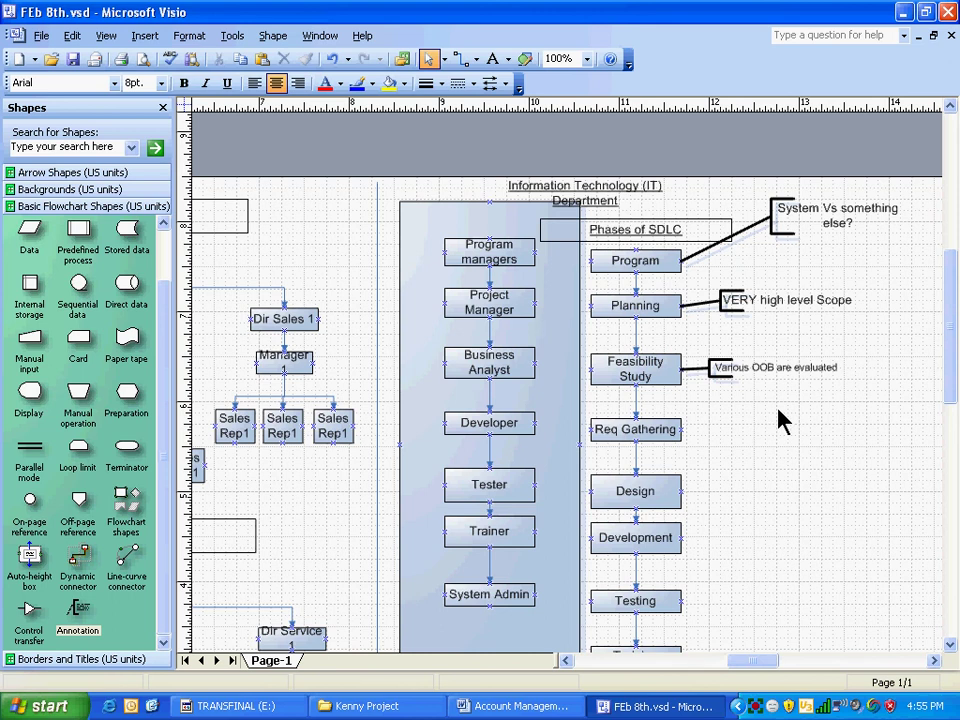
click(784, 369)
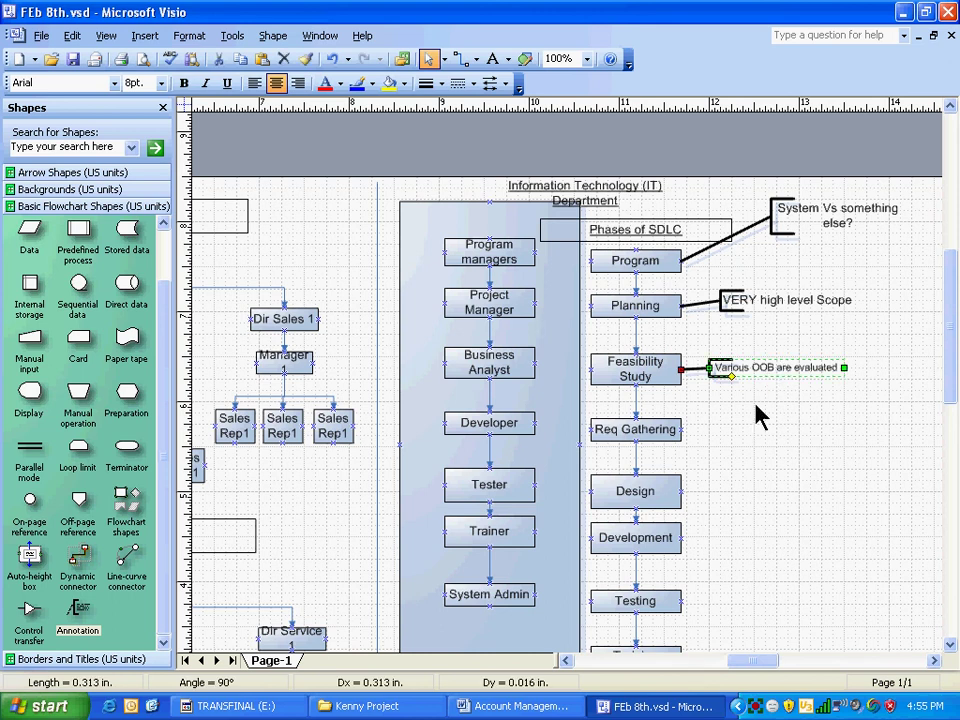
double_click(839, 371)
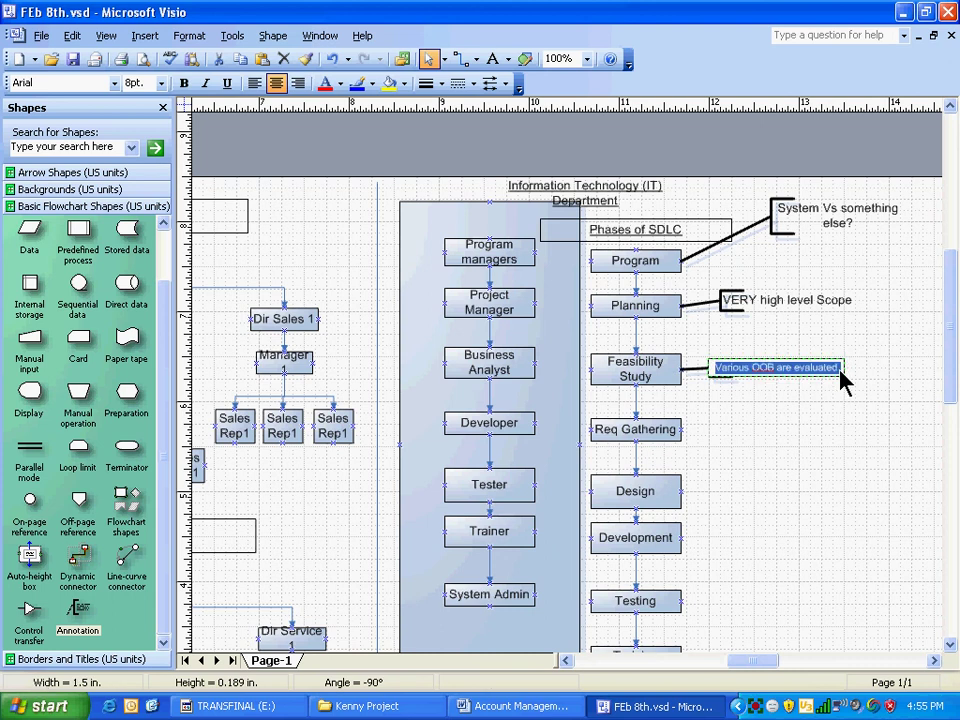
click(840, 372)
text(vs h)
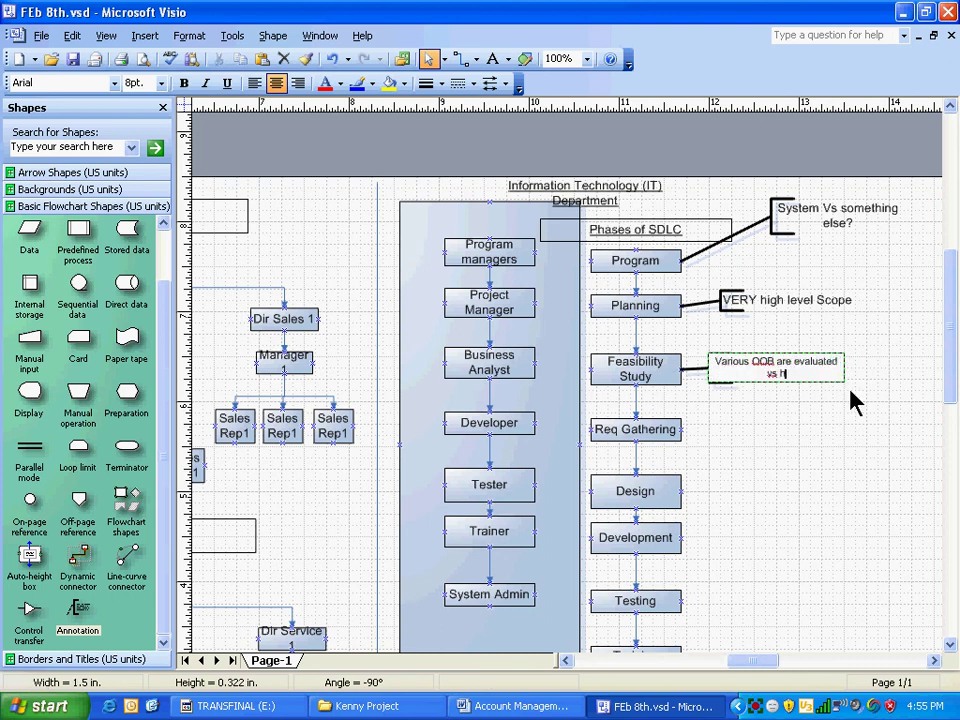
text(omegrown)
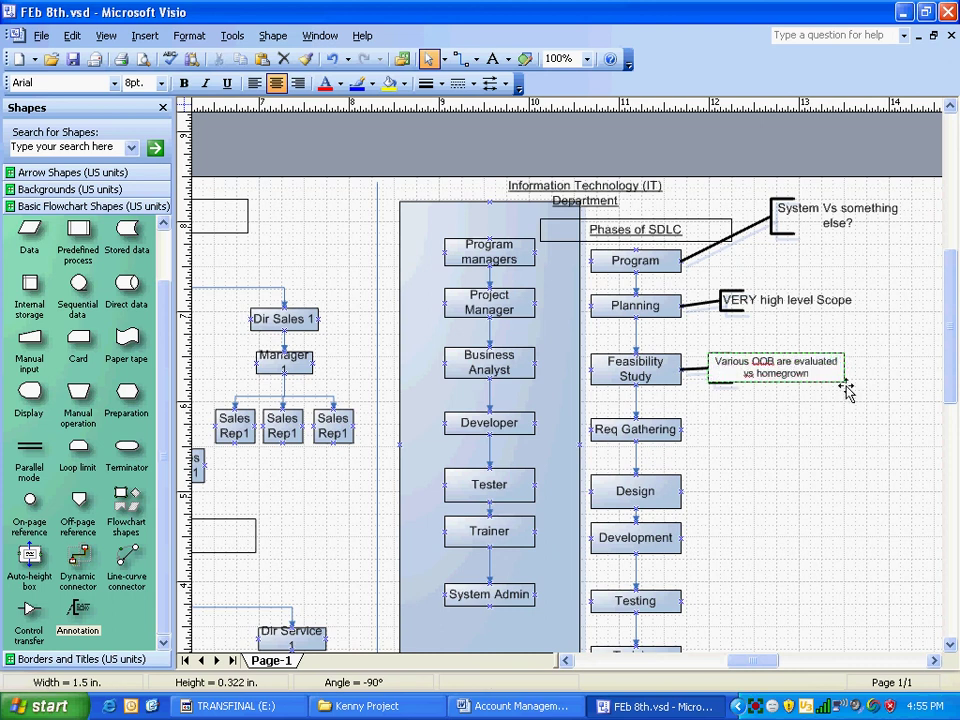
key(Escape)
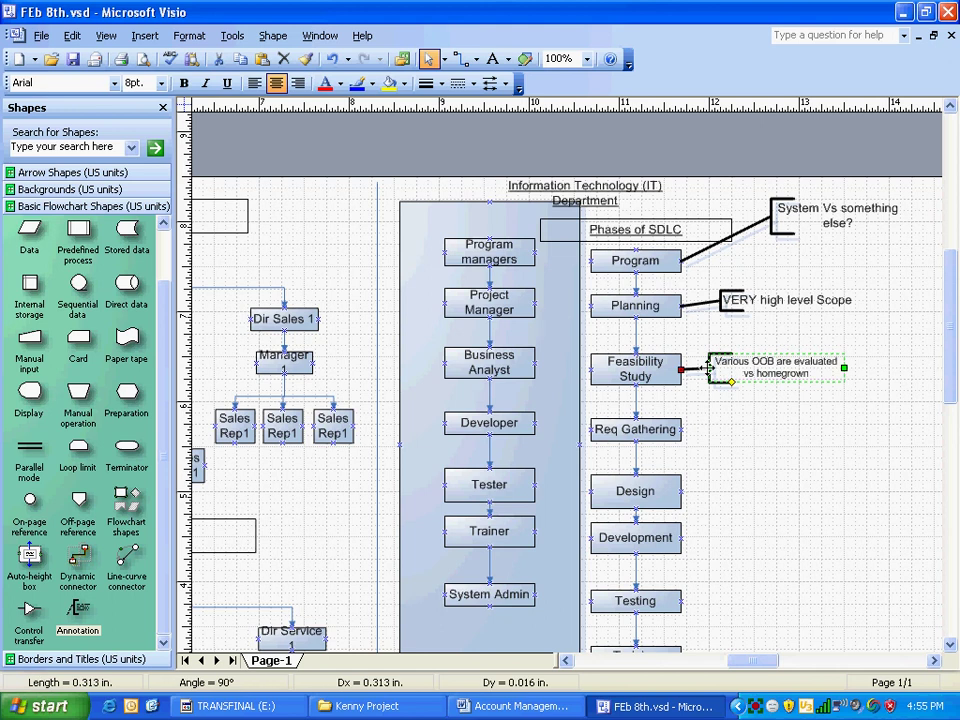
Step: Add a "- Budgeting" line below the existing text of the Feasibility Study annotation
click(741, 378)
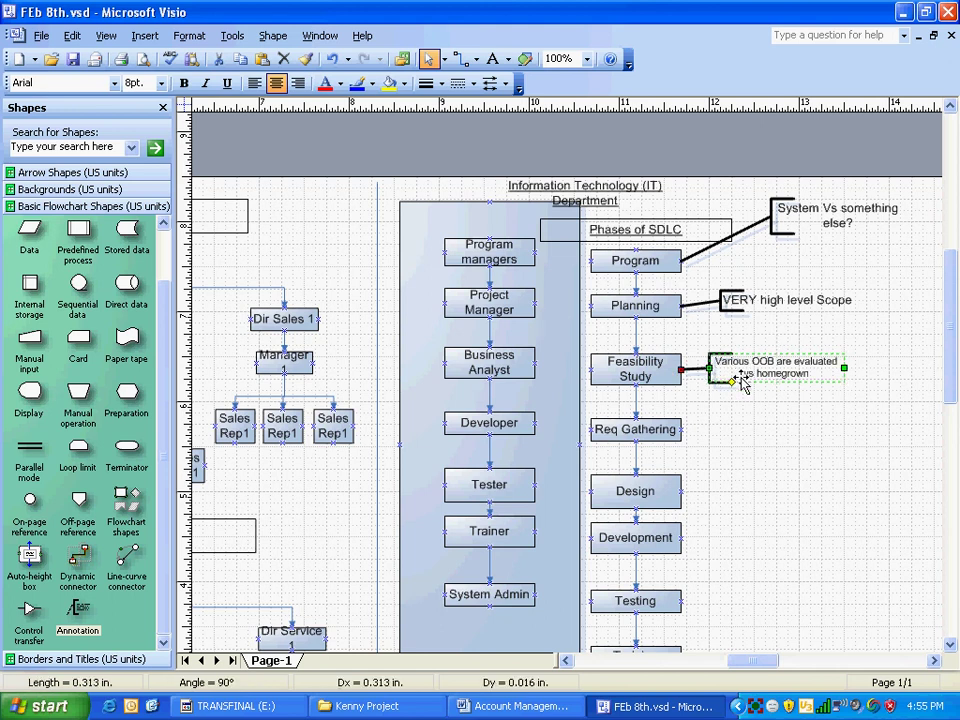
click(799, 381)
double_click(799, 381)
key(End)
key(Return)
text(-)
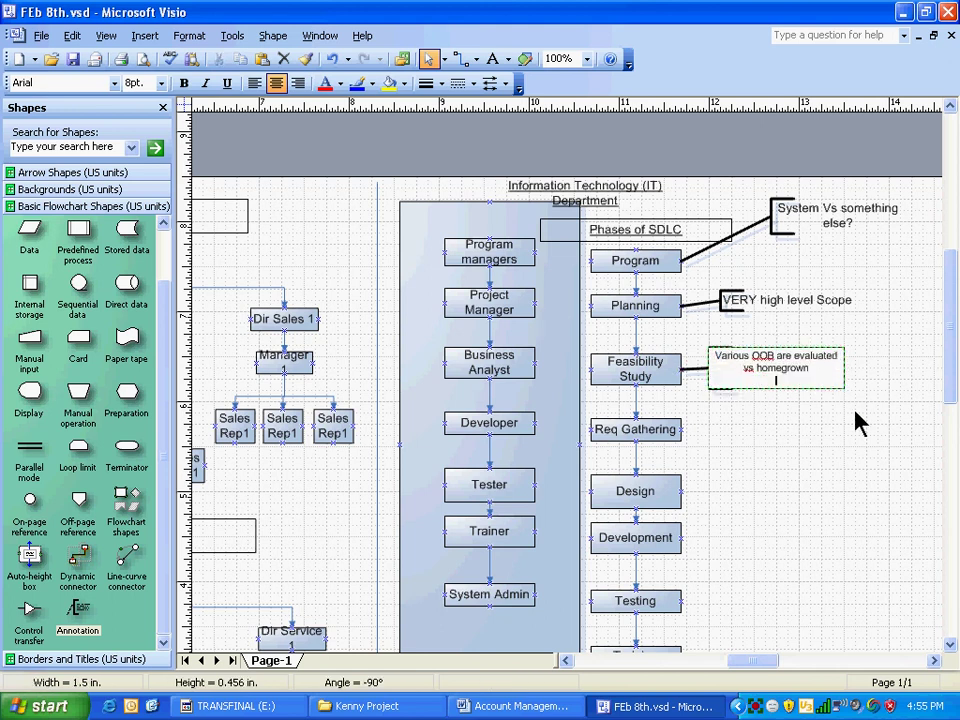
text( Budgeting)
key(Return)
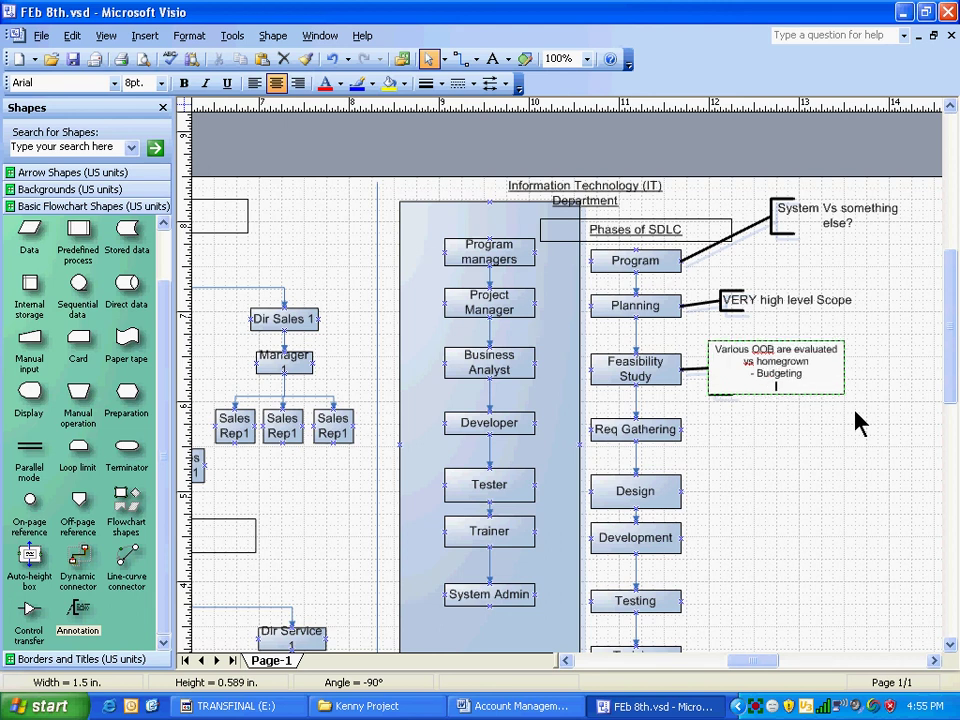
Step: Add a "- Features" line under "- Budgeting" in the Feasibility Study annotation
text(Features)
key(Home)
text(-)
key(End)
key(Return)
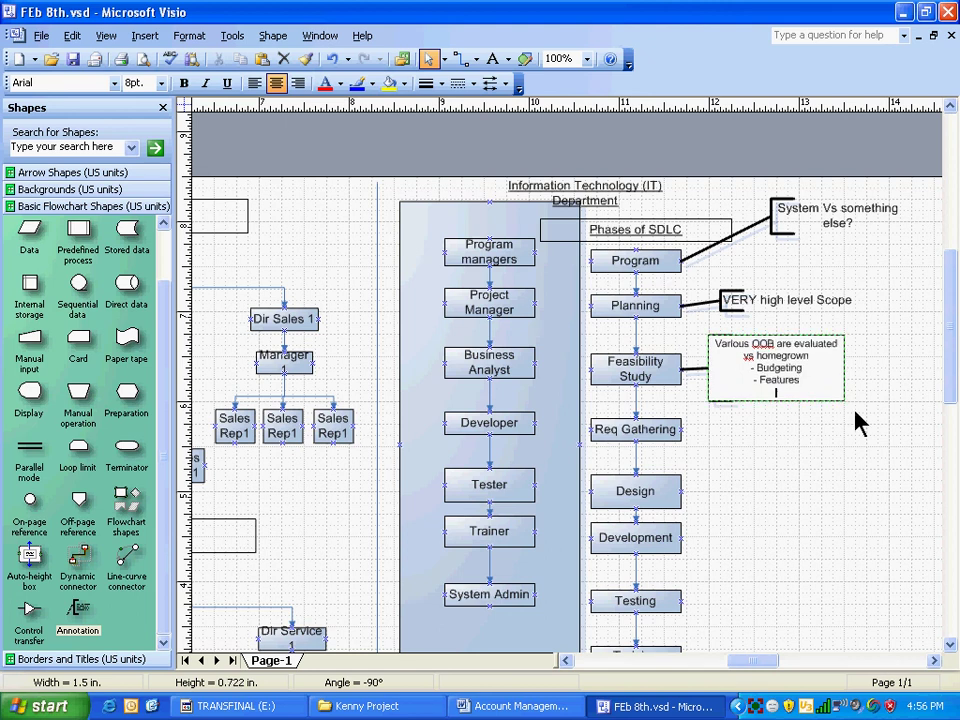
Step: Add a "- Future" line as the last item of the Feasibility Study annotation
text(utu)
key(BackSpace)
key(BackSpace)
key(BackSpace)
text(_Future)
key(Home)
key(Delete)
text(-)
Step: Left-align all the text in the Feasibility Study annotation
key(ctrl+a)
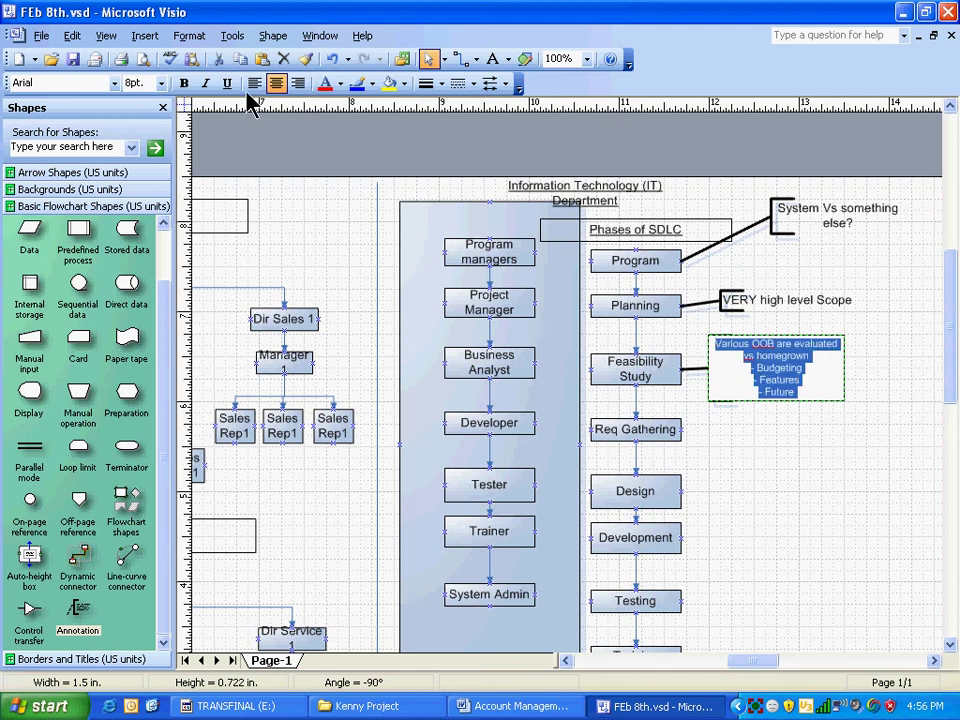
click(254, 83)
click(801, 393)
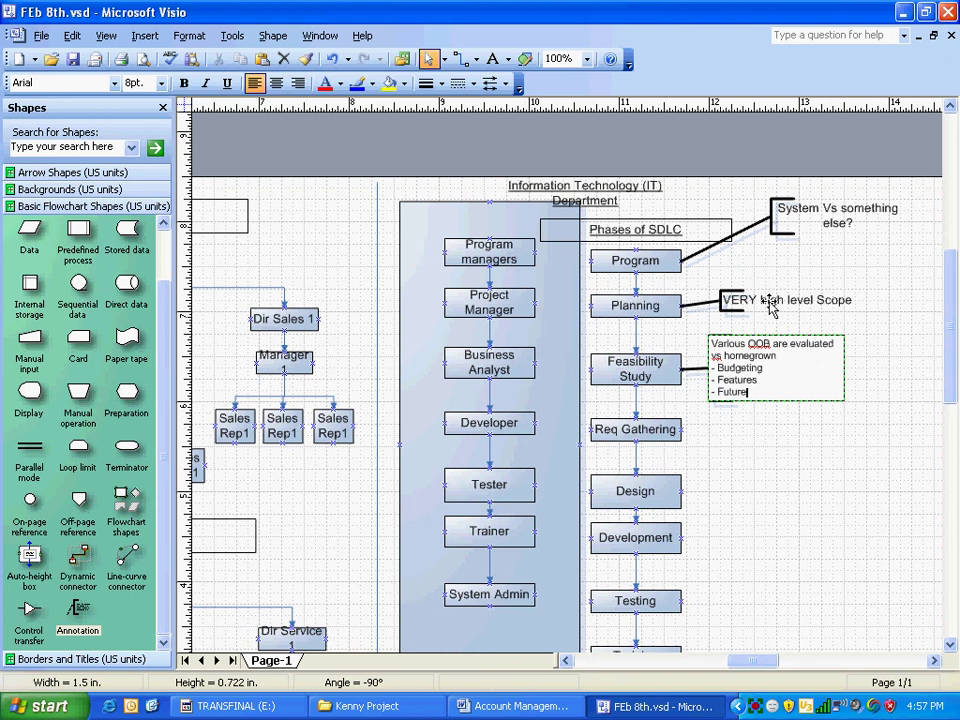
click(750, 302)
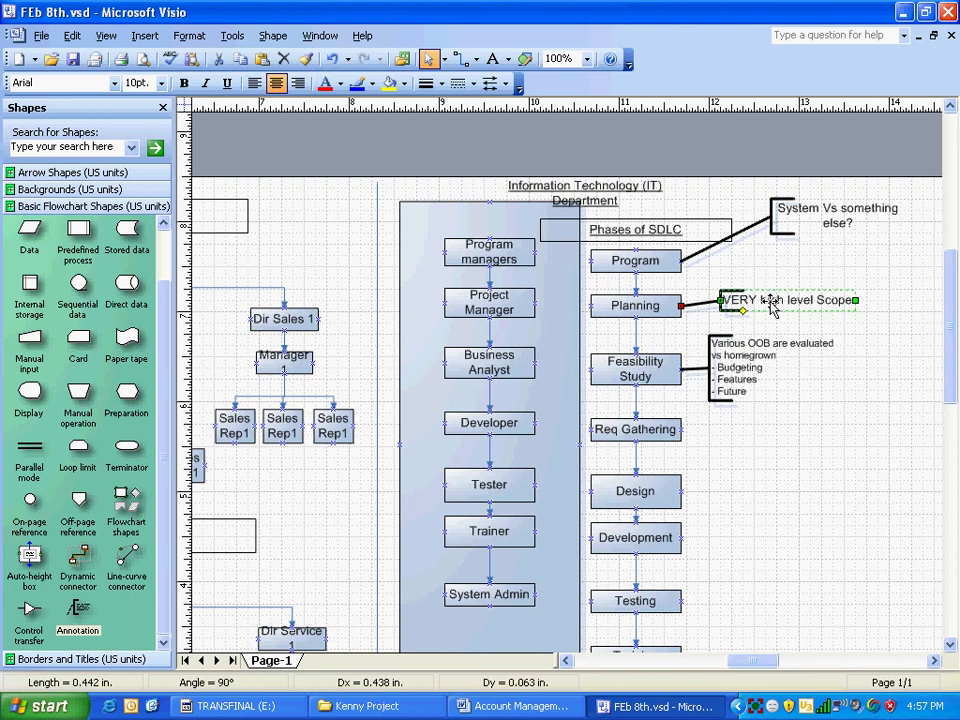
Step: Switch to the Account Management document in Word and skim its workshop header and first discussion topics
click(524, 706)
scroll(584, 561, down, 5)
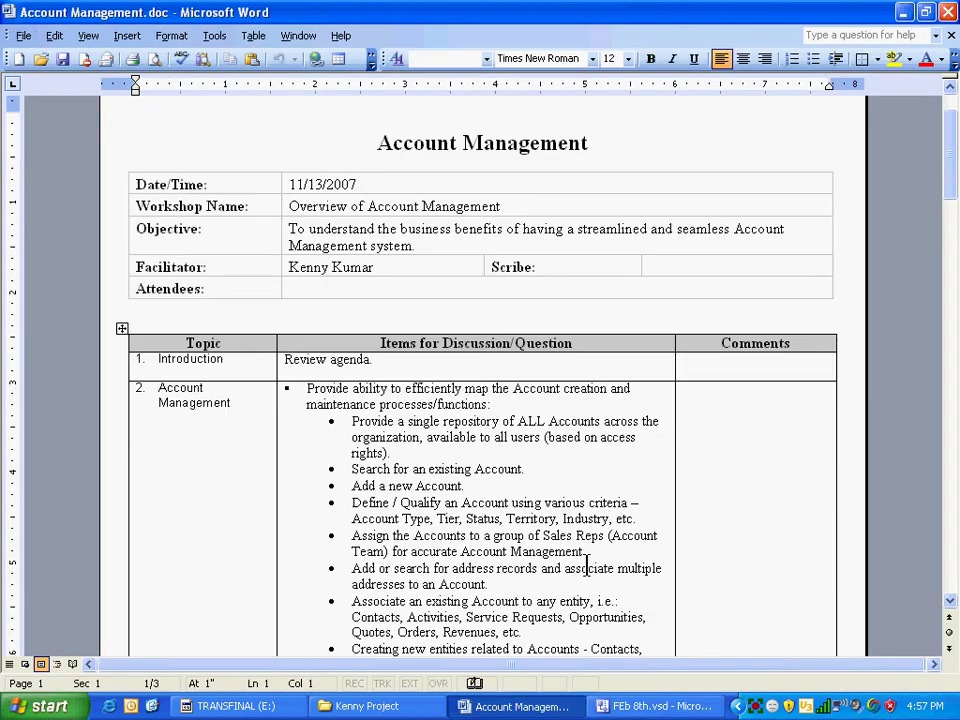
scroll(588, 566, down, 8)
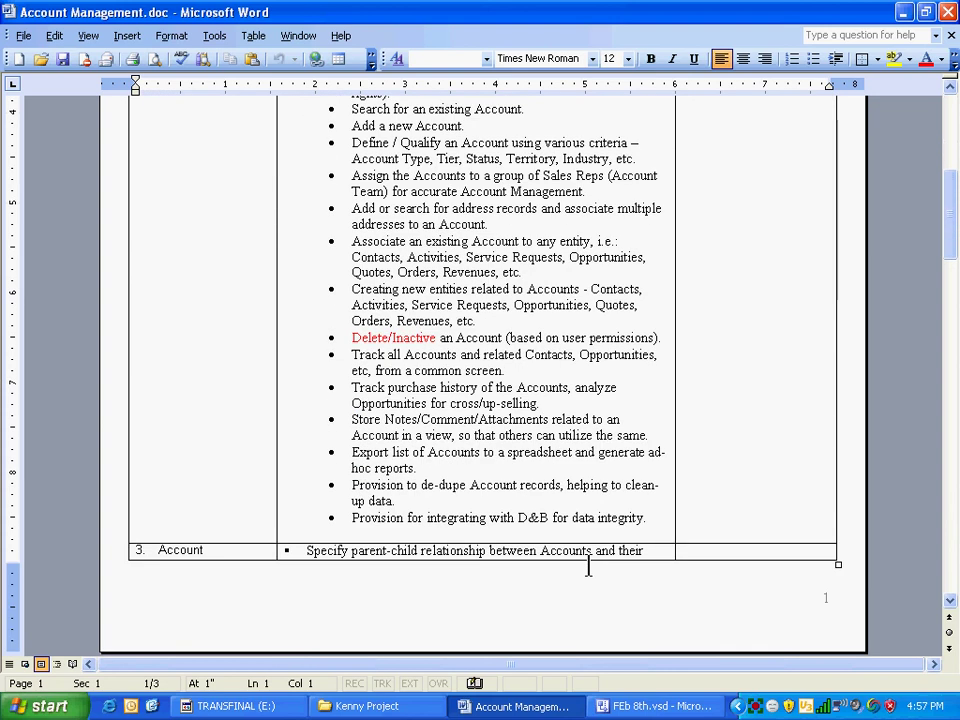
scroll(588, 563, down, 4)
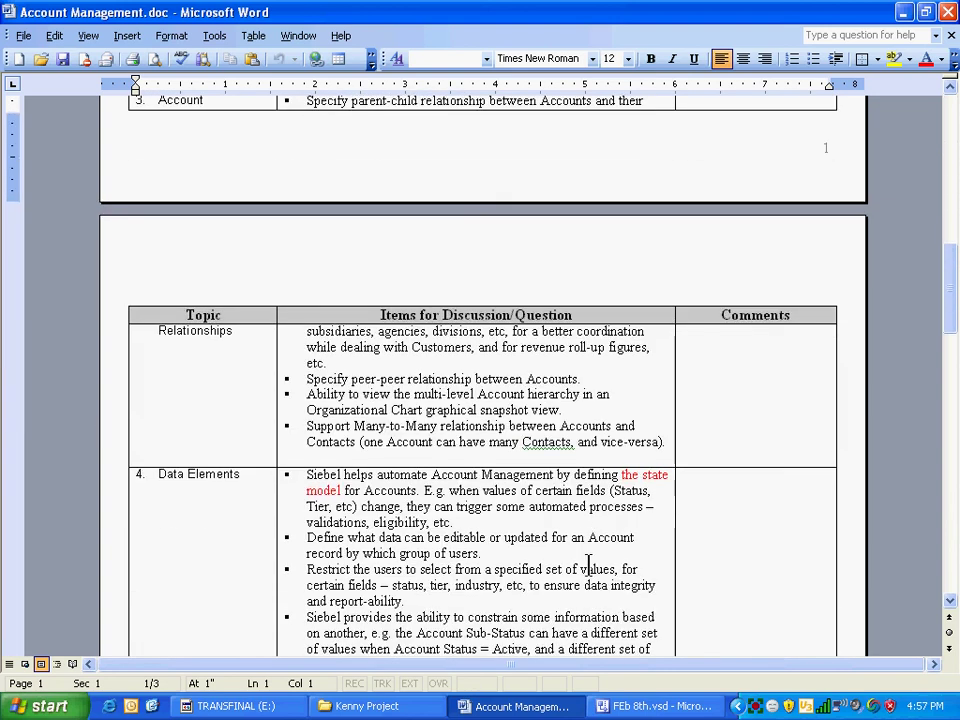
scroll(586, 563, up, 11)
scroll(586, 563, up, 3)
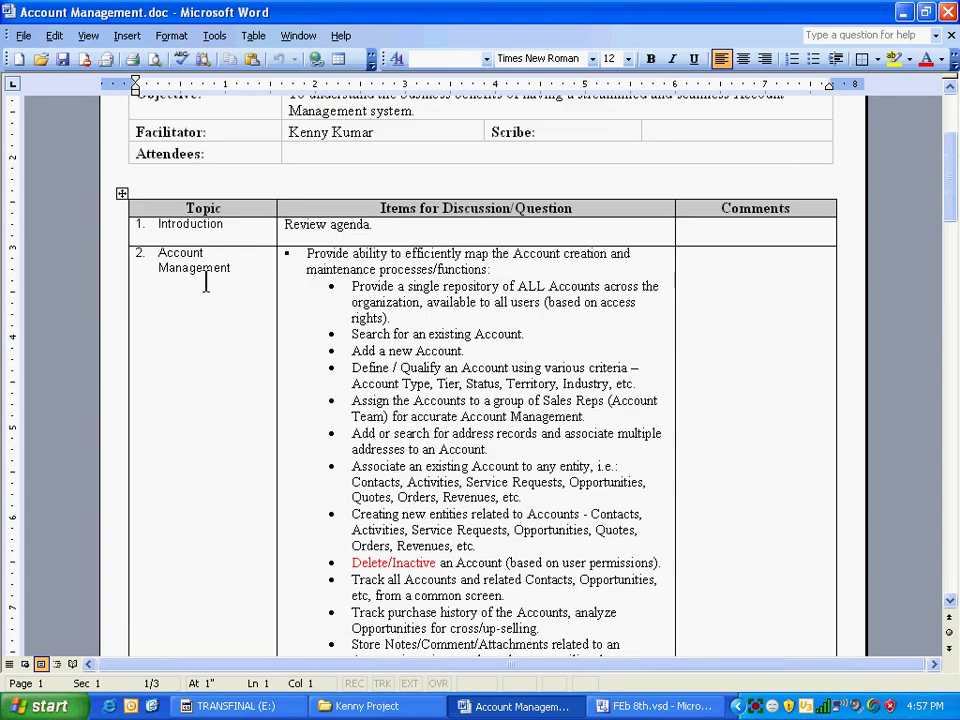
Step: Examine the discussion items in the workshop table from Account Management through Data Elements and Access Control to Wrap up
triple_click(237, 267)
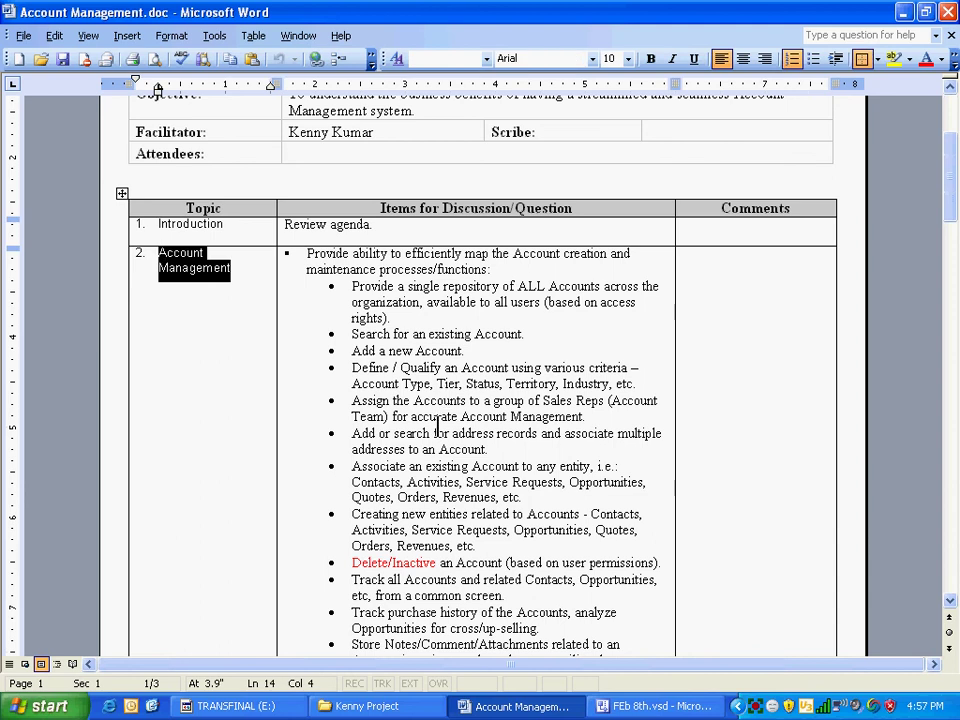
scroll(437, 427, up, 3)
scroll(437, 427, down, 6)
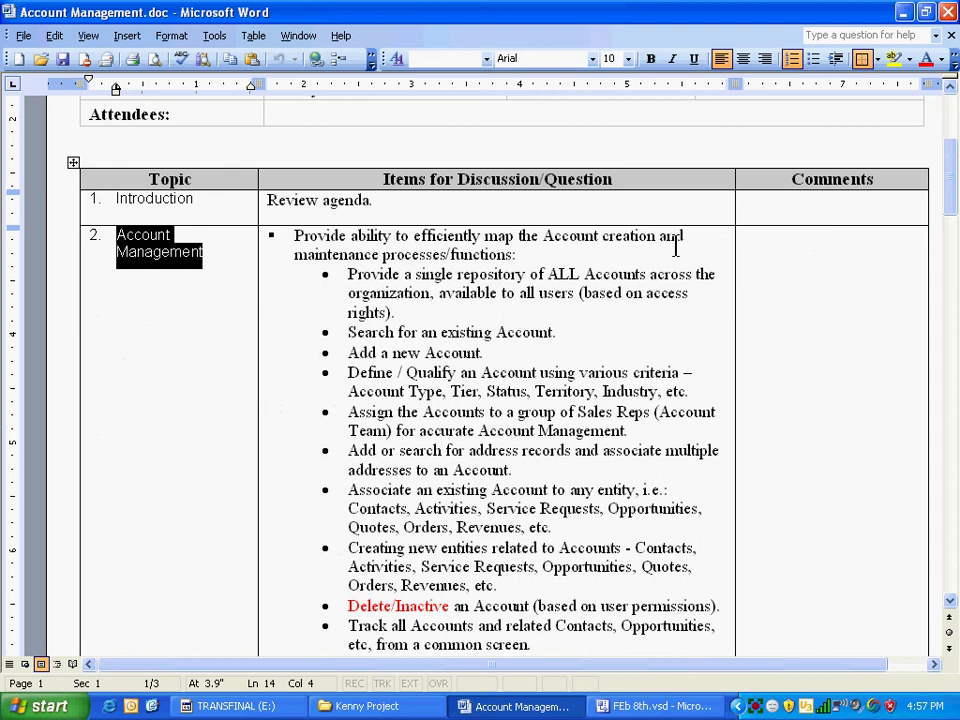
scroll(525, 405, down, 1)
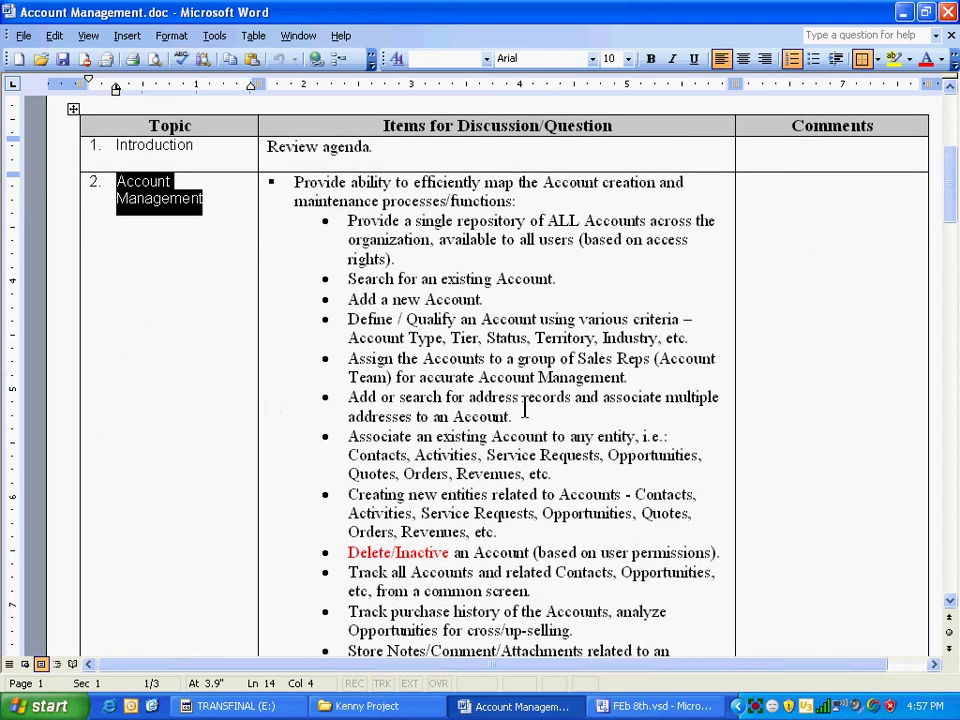
scroll(525, 405, down, 6)
scroll(525, 405, down, 11)
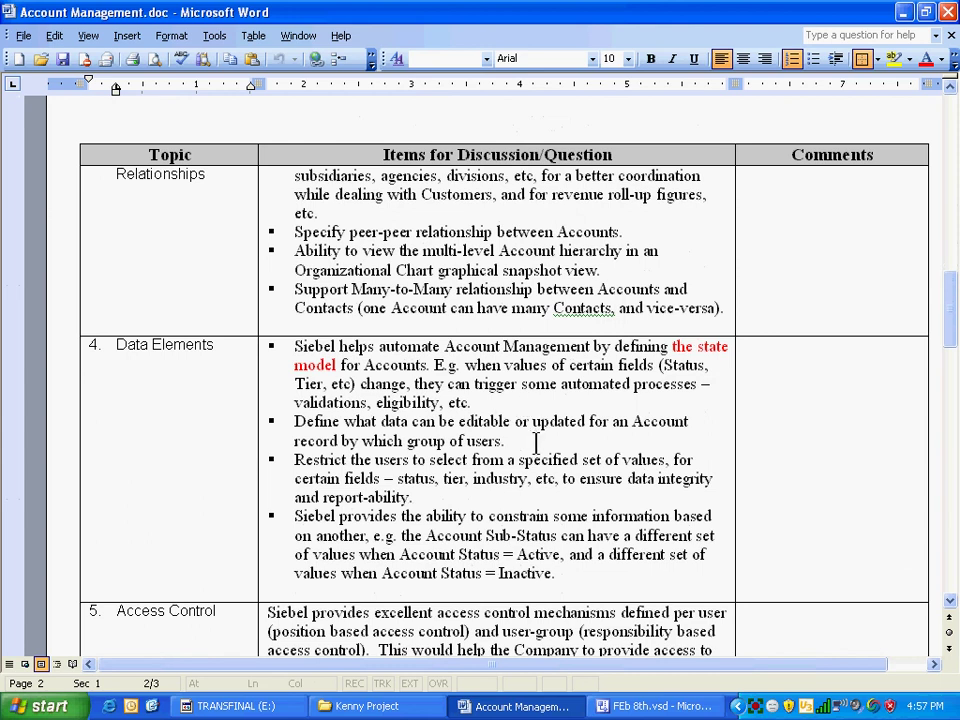
scroll(528, 430, down, 4)
scroll(535, 445, down, 3)
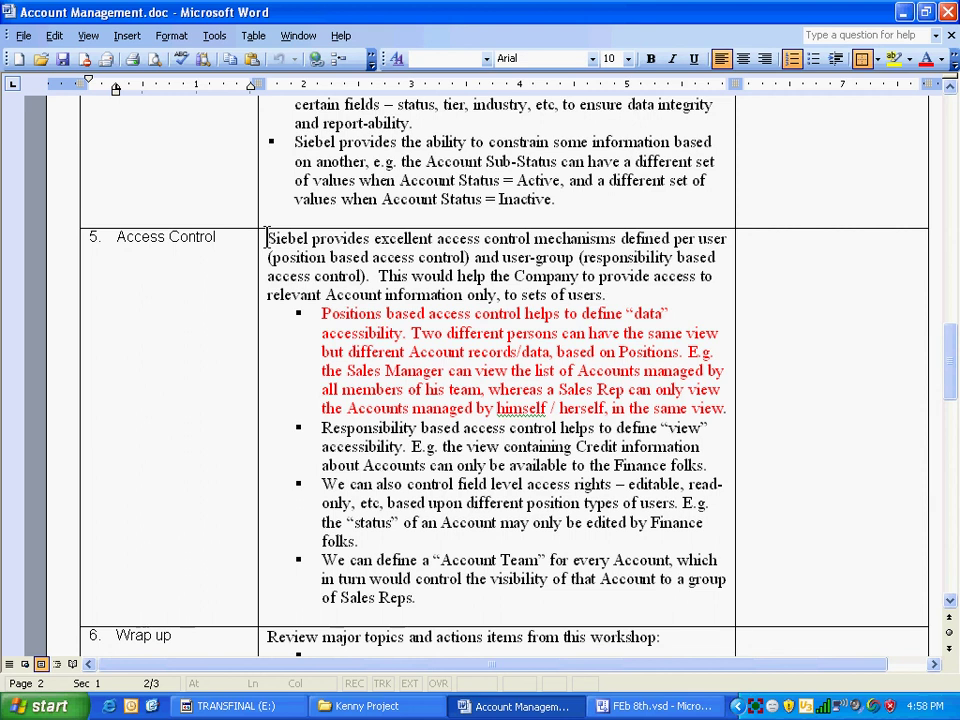
scroll(268, 240, down, 4)
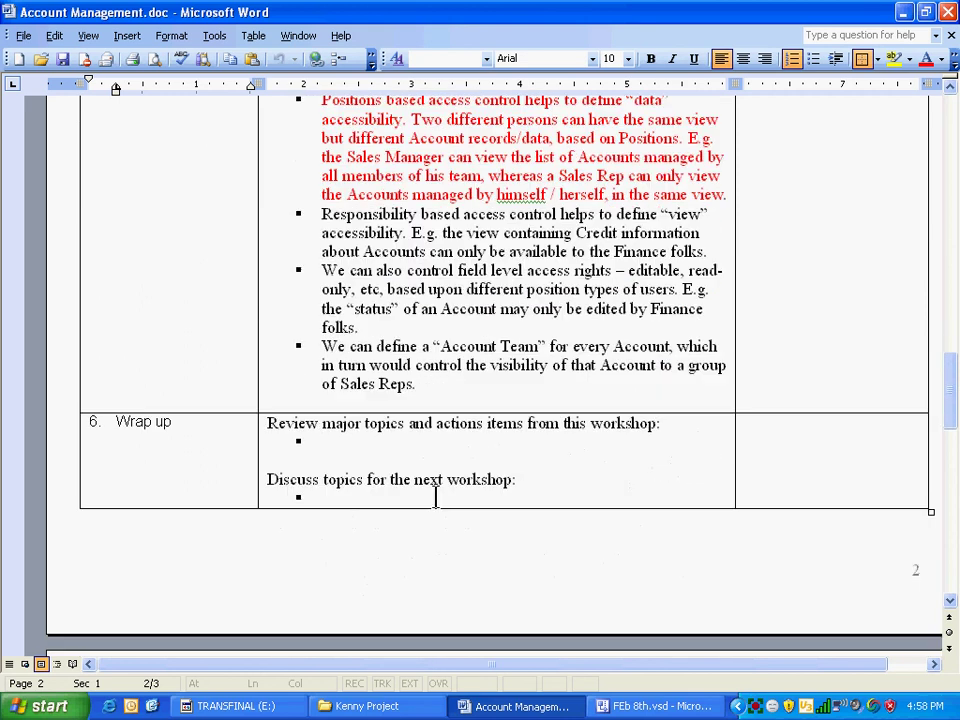
Step: Switch back to the Visio diagram and add "Motaivating th eusers to use system" after "VERY high level Scope" in the Planning annotation
click(636, 703)
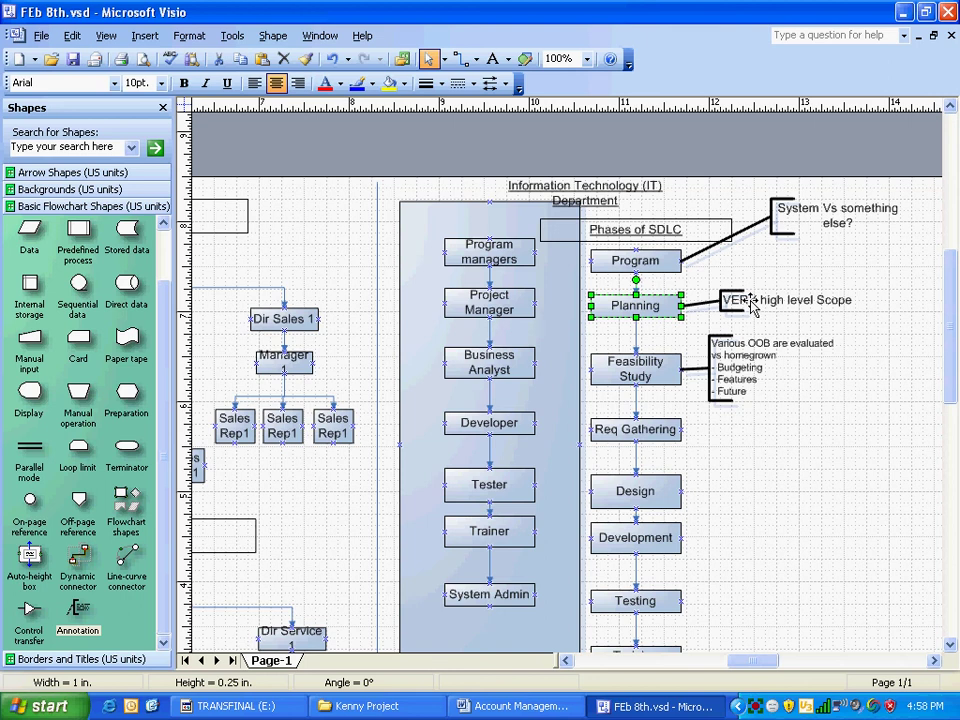
double_click(838, 306)
key(Escape)
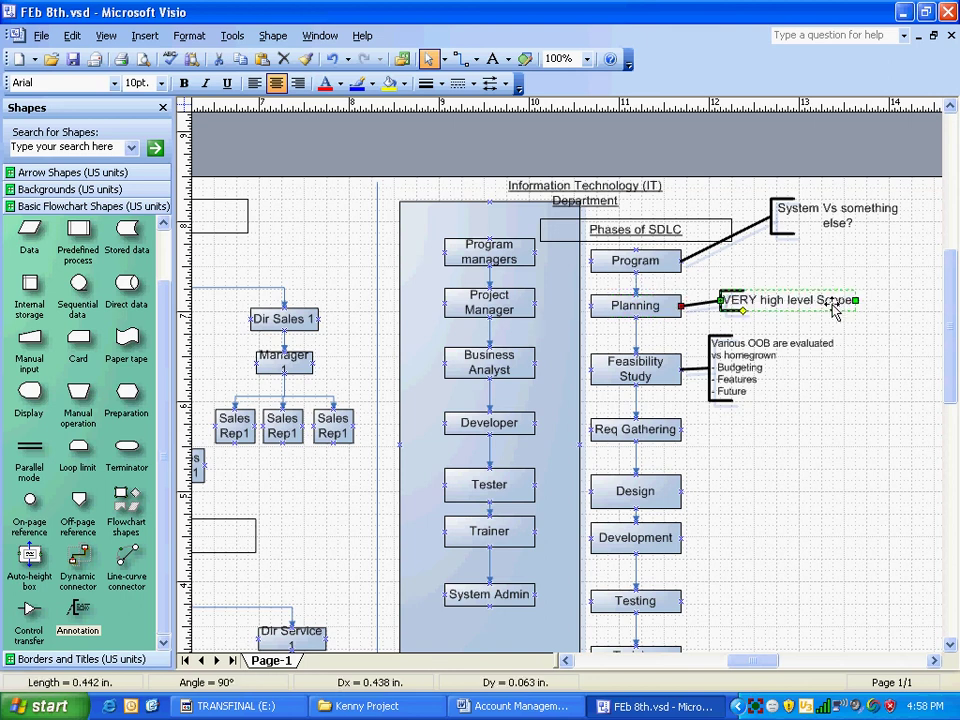
click(850, 310)
double_click(855, 314)
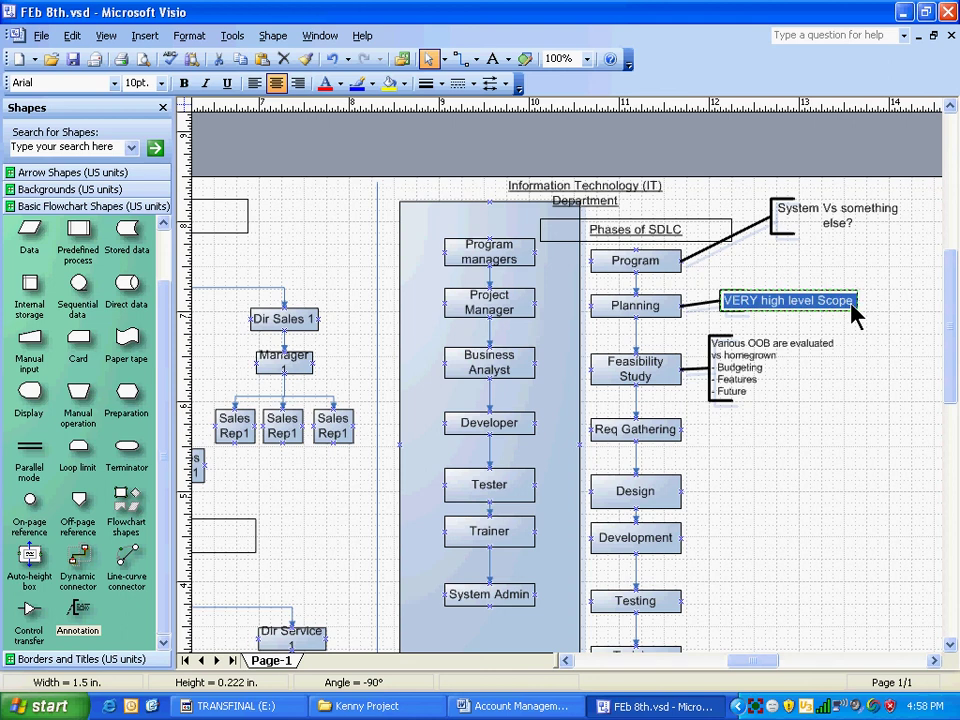
text(VERY high level Scope Motaivating th eusers to use system)
key(Escape)
click(737, 365)
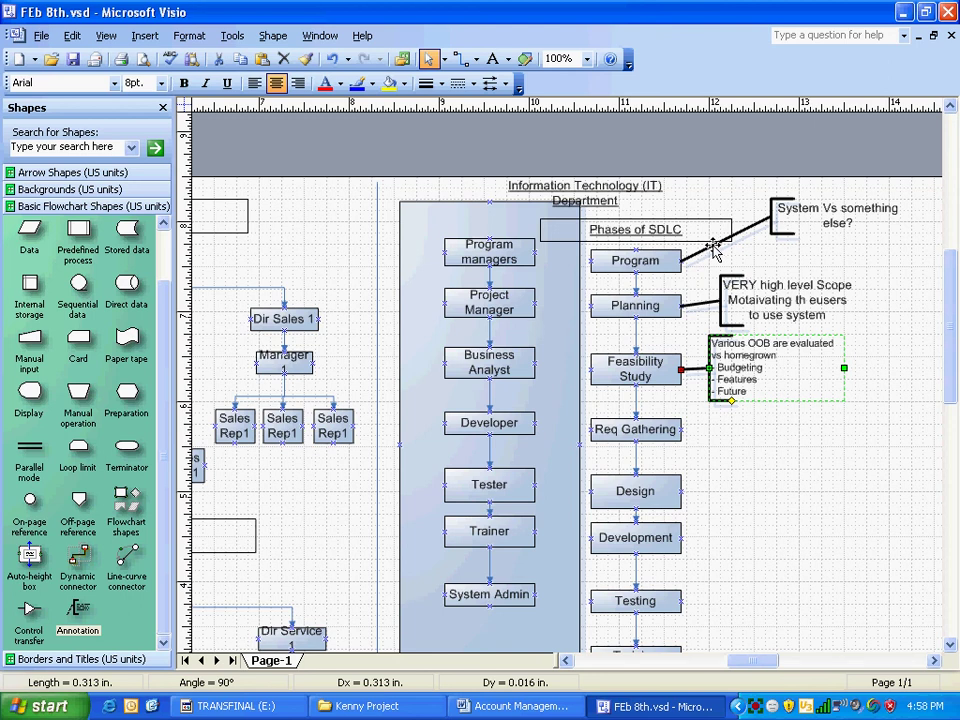
Step: Format the lines of all shapes on the page with pattern 01 and weight 01
key(ctrl+a)
right_click(498, 258)
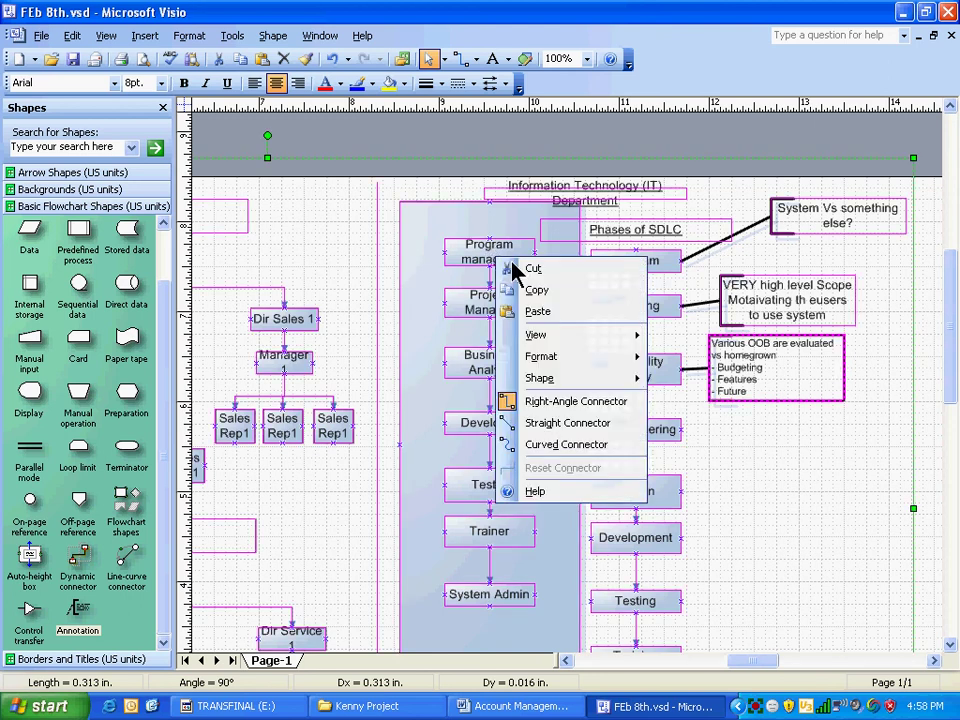
mouse_move(575, 356)
click(690, 381)
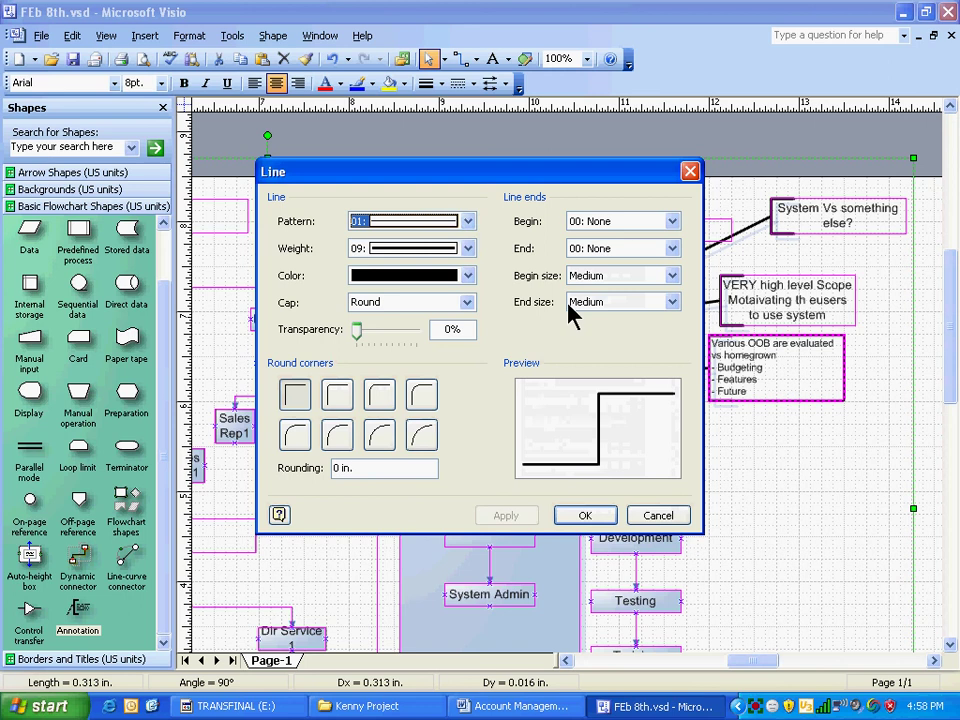
click(467, 221)
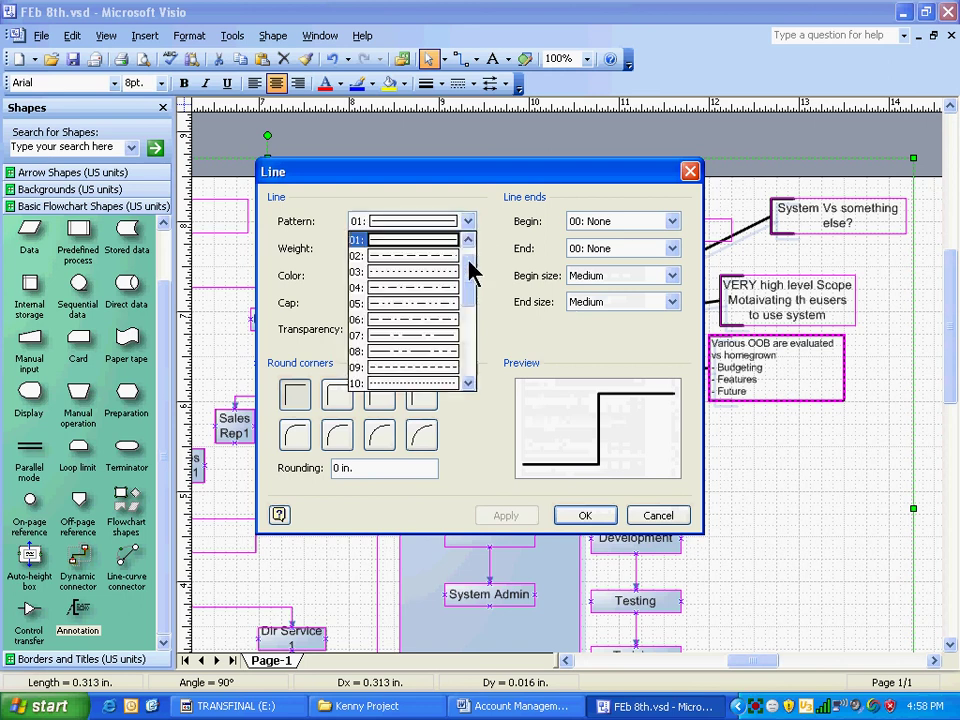
click(437, 262)
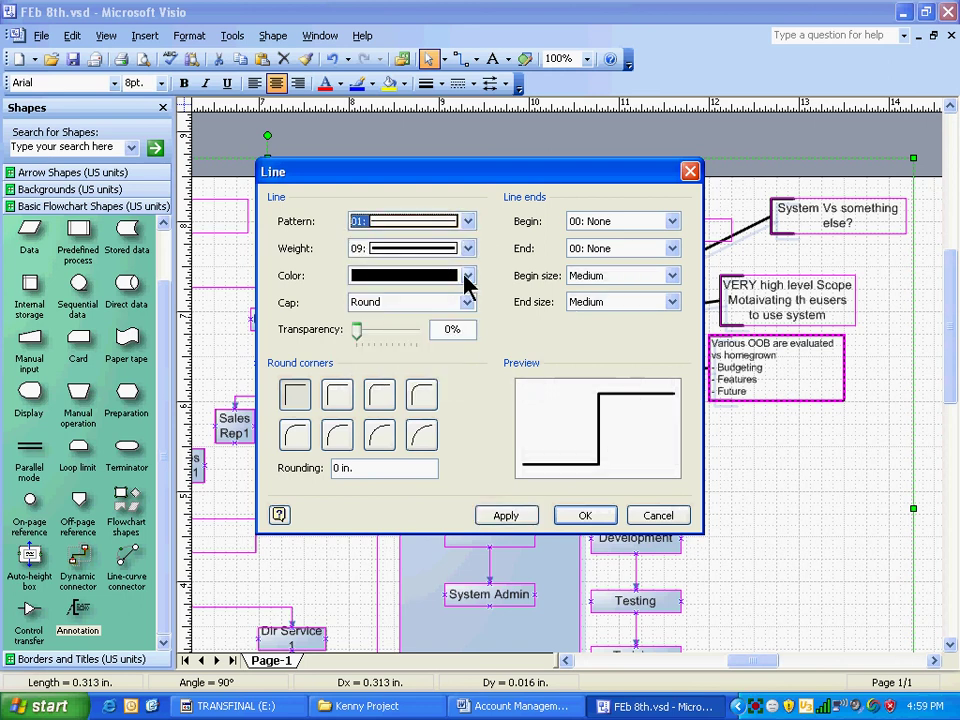
click(467, 248)
click(460, 269)
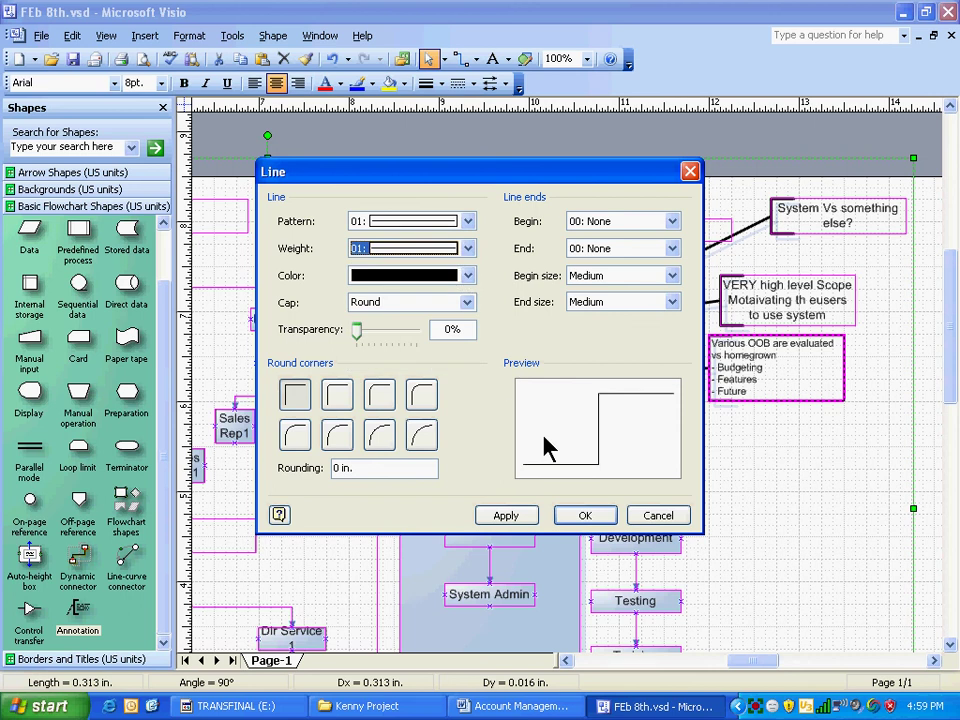
click(584, 515)
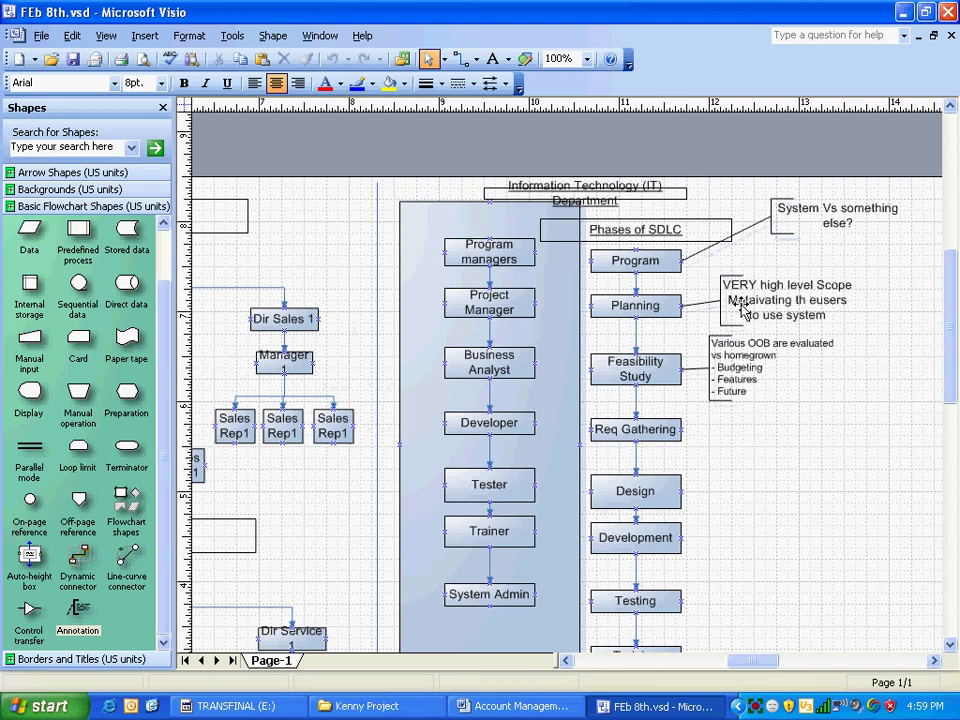
Step: Select the Program managers box and review the IT department roles alongside the Sales and Service Department charts
click(478, 247)
drag(765, 664, 752, 668)
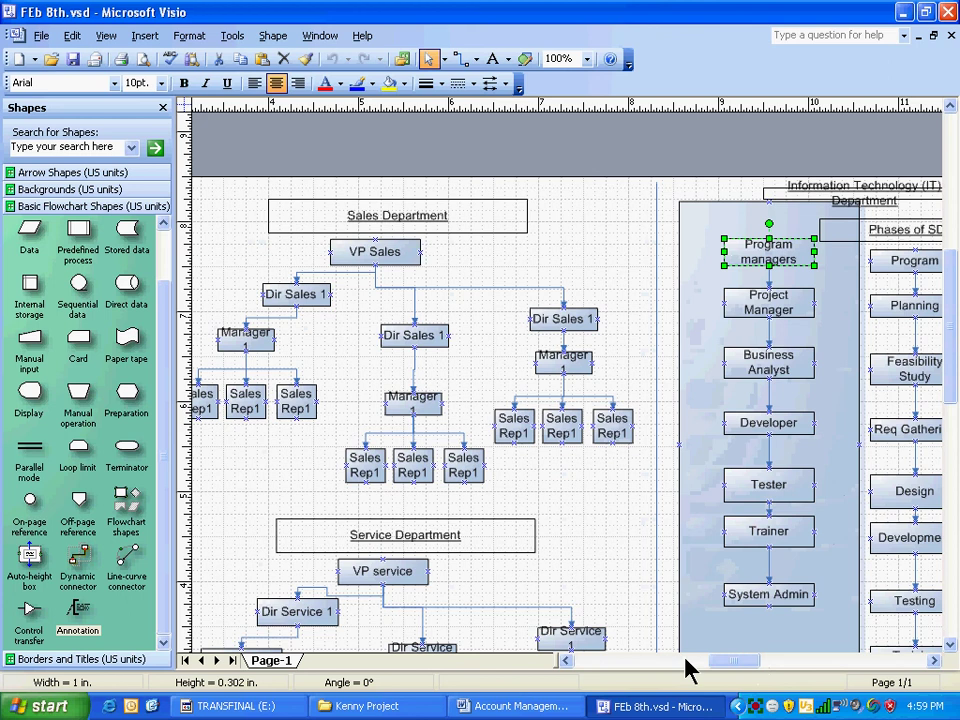
Step: Review the SDLC phases and their annotations beside the IT roles, and select the Planning box
drag(735, 672, 745, 672)
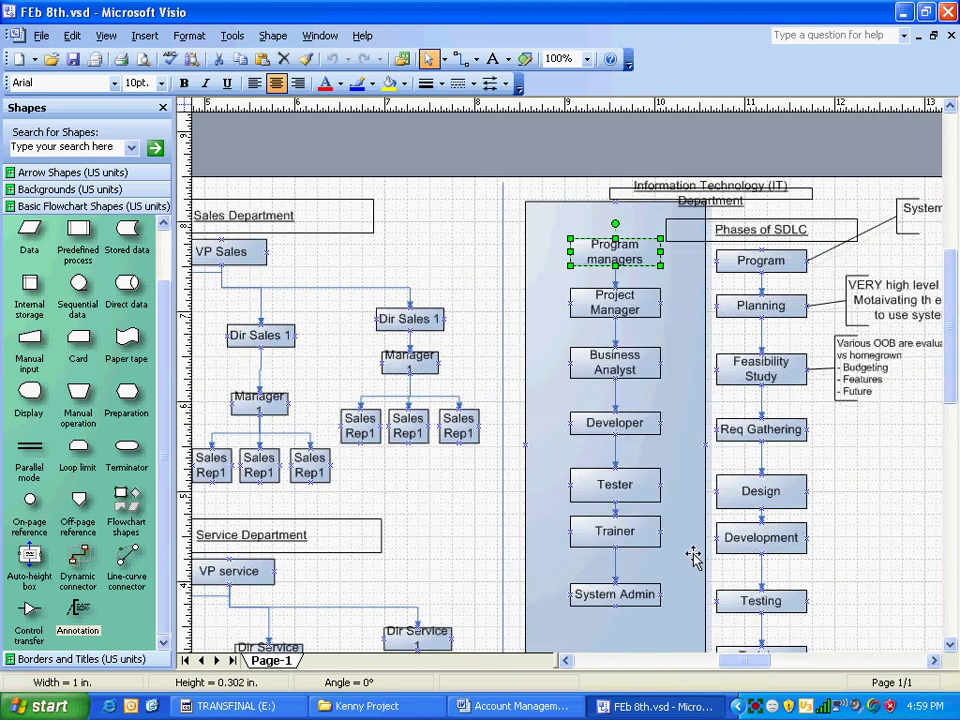
drag(741, 673, 750, 671)
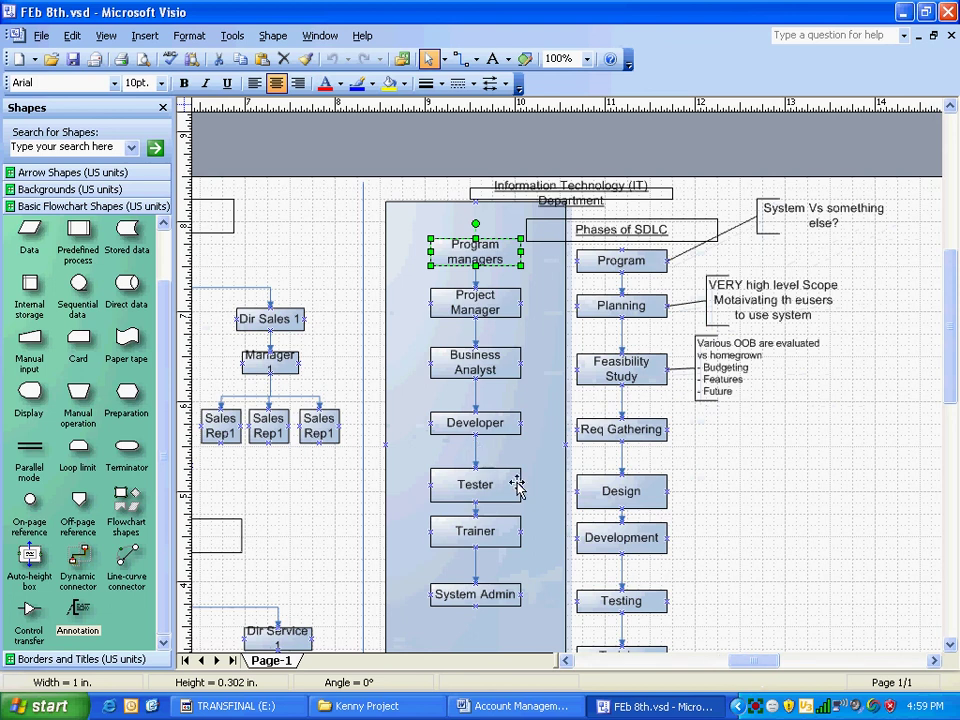
click(620, 306)
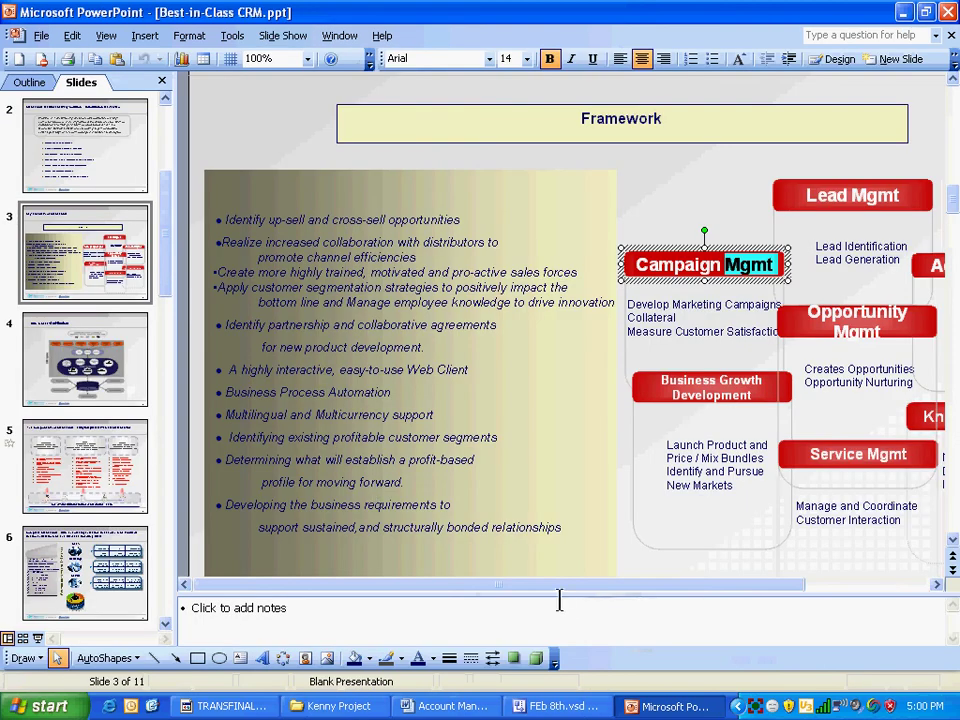
Step: Examine the modules on the Framework slide of the Best-in-Class CRM presentation, including Lead Mgmt and Account Mgmt
drag(483, 590, 621, 590)
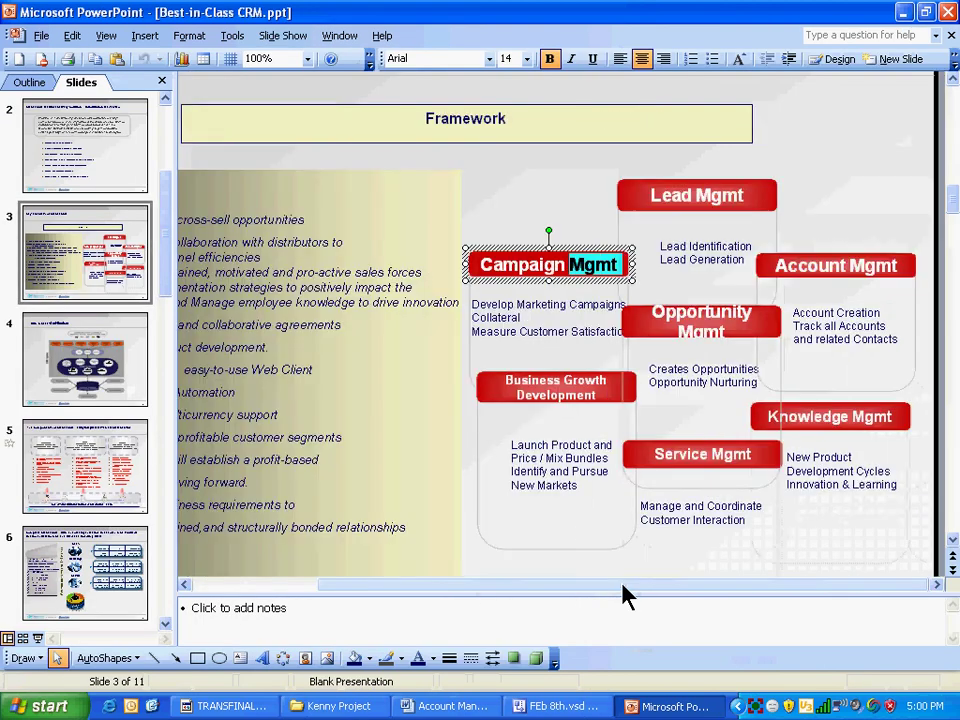
click(688, 195)
click(828, 264)
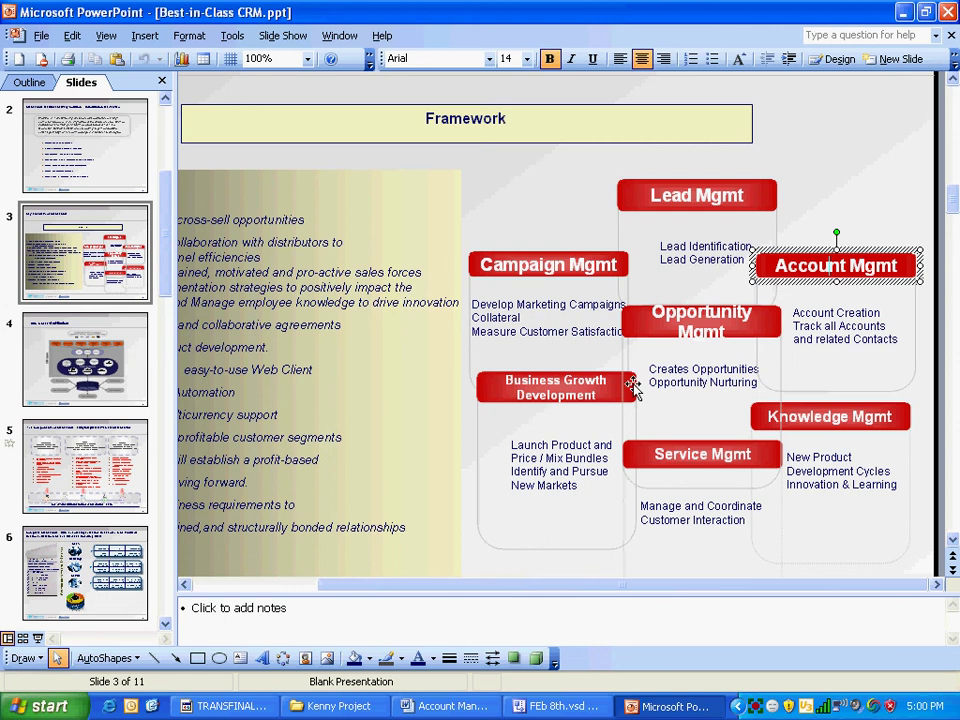
drag(611, 585, 541, 587)
Step: Compare the Sales, Service and IT department charts in Visio with the bulleted goals on PowerPoint's Framework slide
click(549, 707)
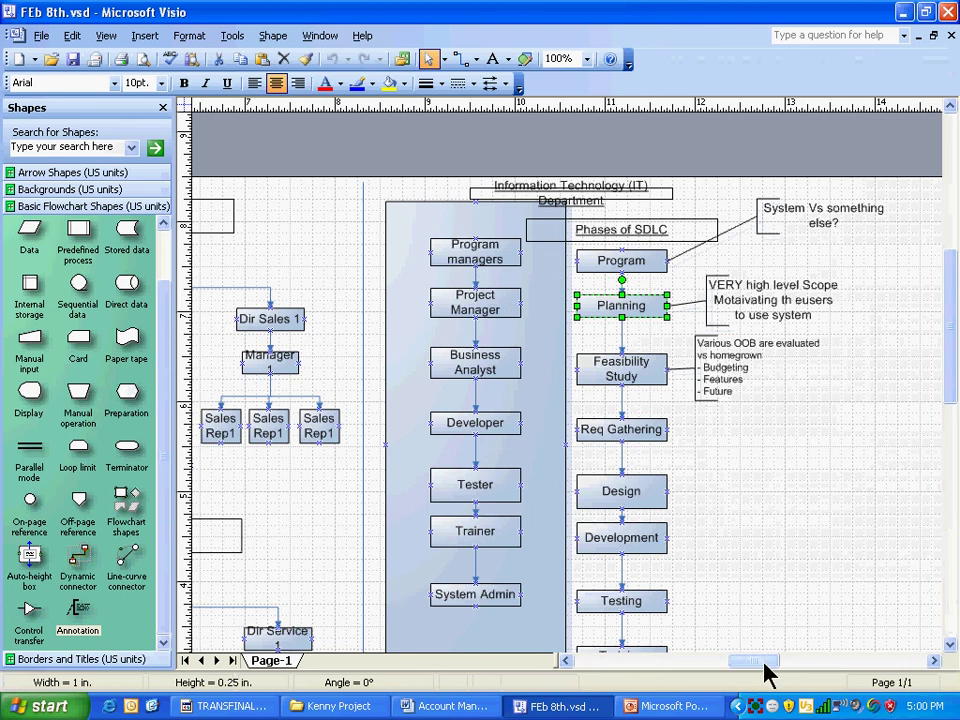
drag(765, 670, 752, 671)
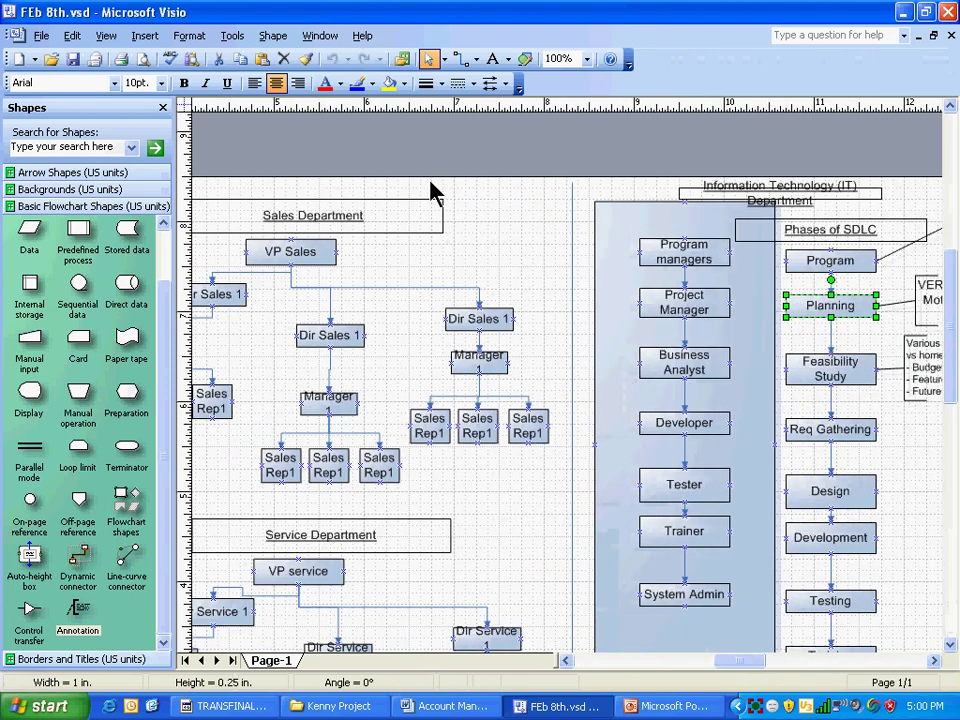
click(684, 714)
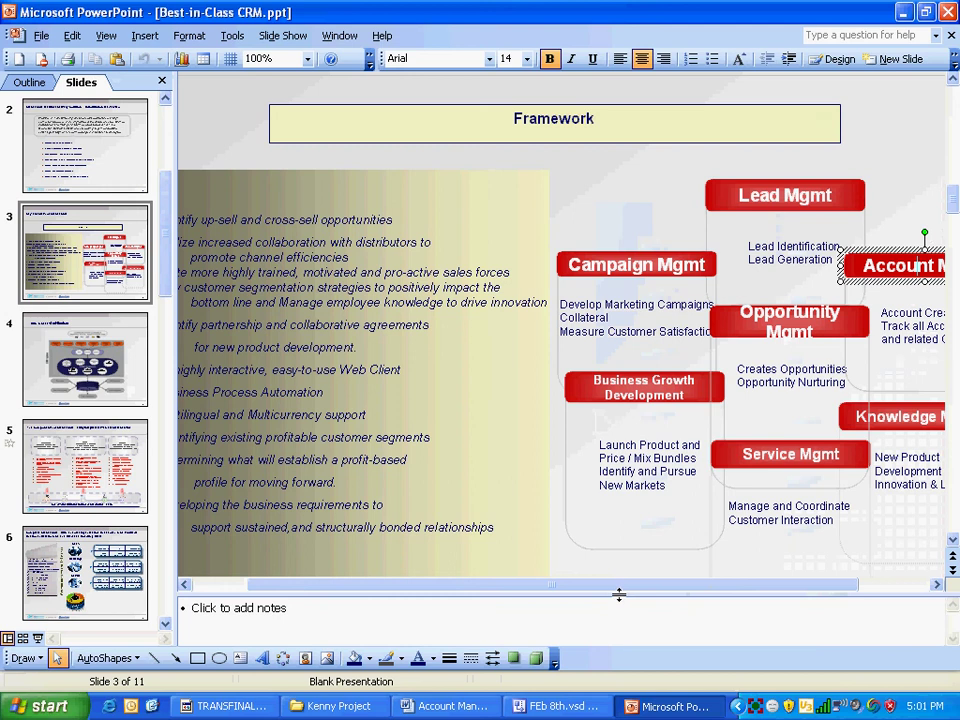
drag(622, 589, 447, 570)
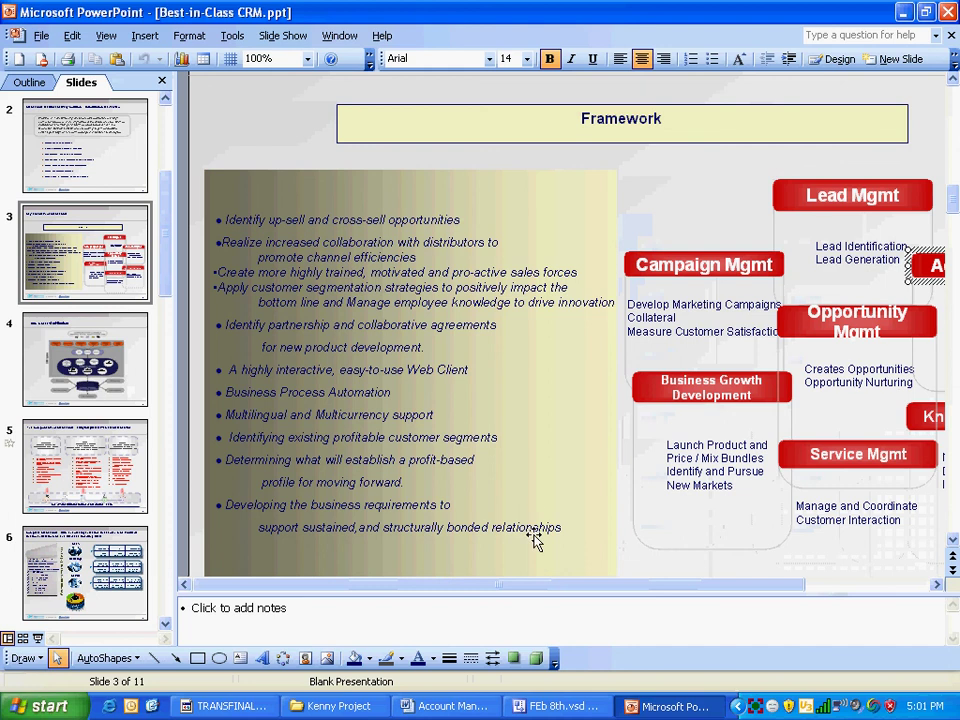
Step: Switch back to the Visio diagram and review it from the Customers and Accounts boxes across to the SDLC phases
click(555, 706)
click(510, 215)
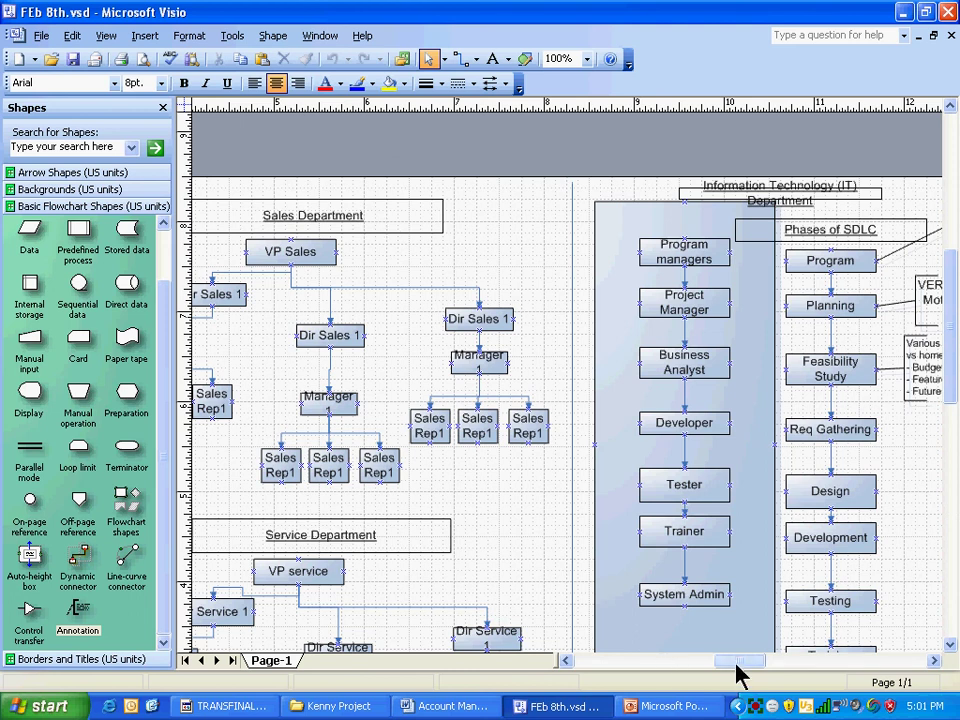
drag(740, 675, 709, 675)
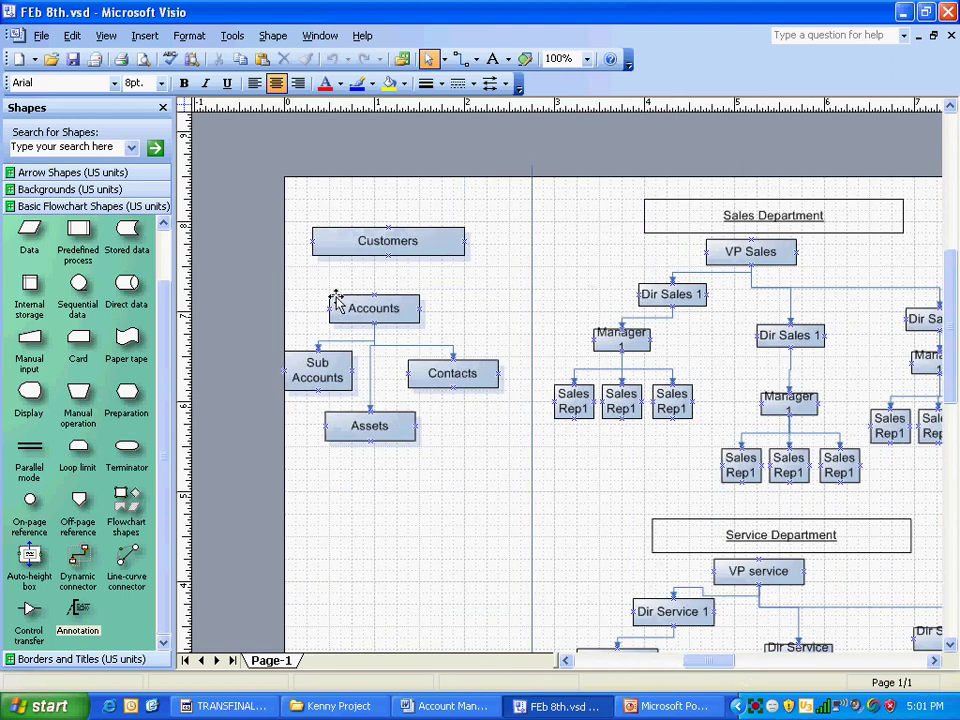
drag(713, 671, 755, 671)
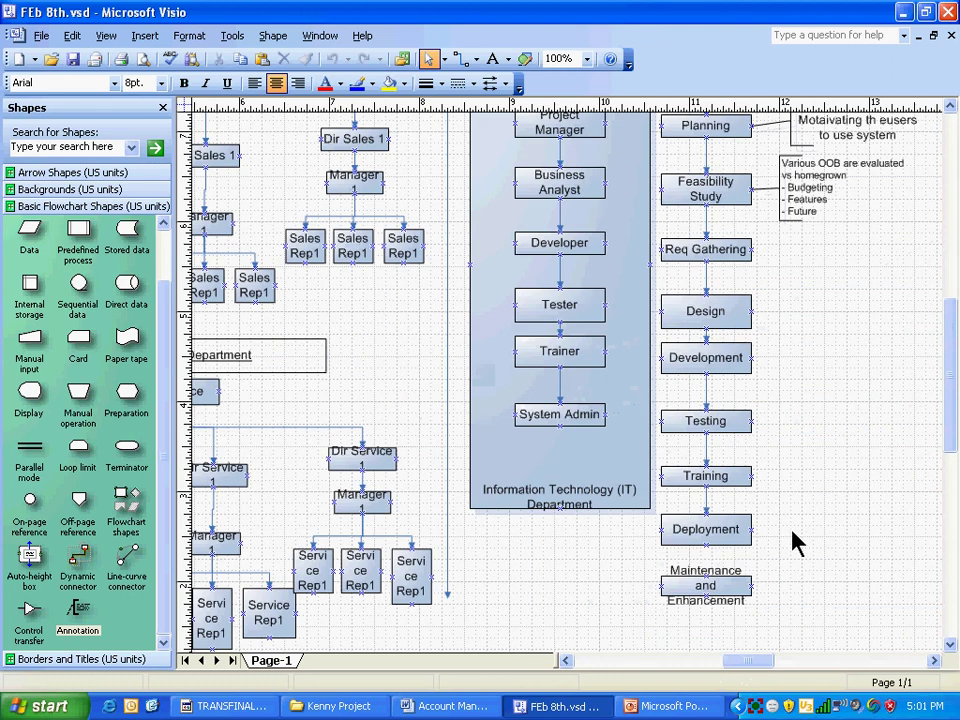
Step: Add an annotation attached to the Req Gathering box with the text "Busines requirements Document"
scroll(782, 379, up, 1)
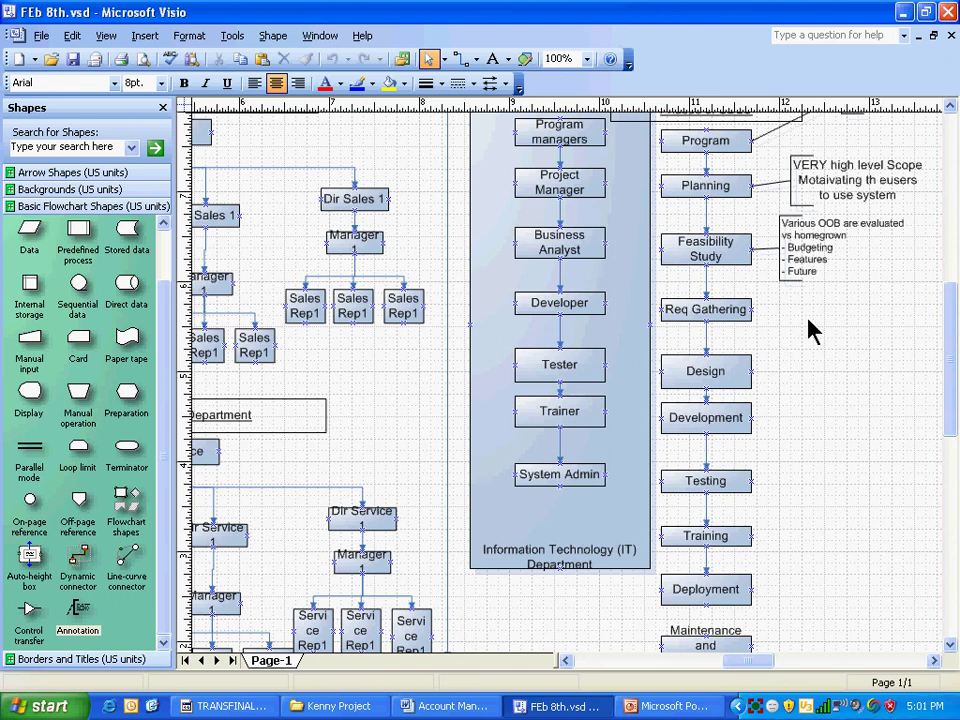
click(814, 242)
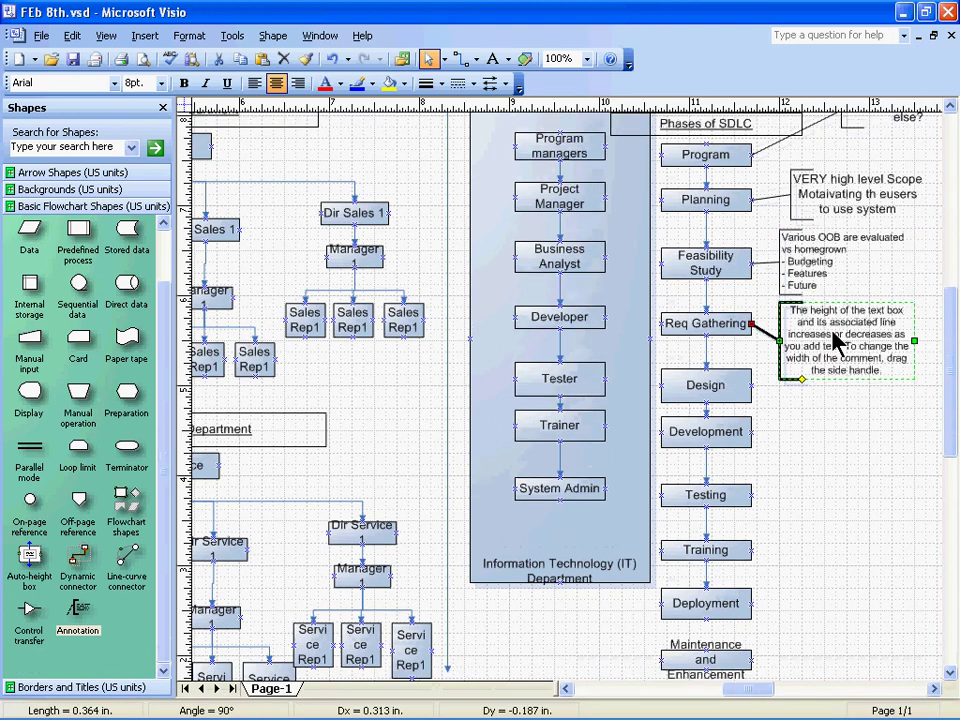
double_click(812, 328)
text(Busin)
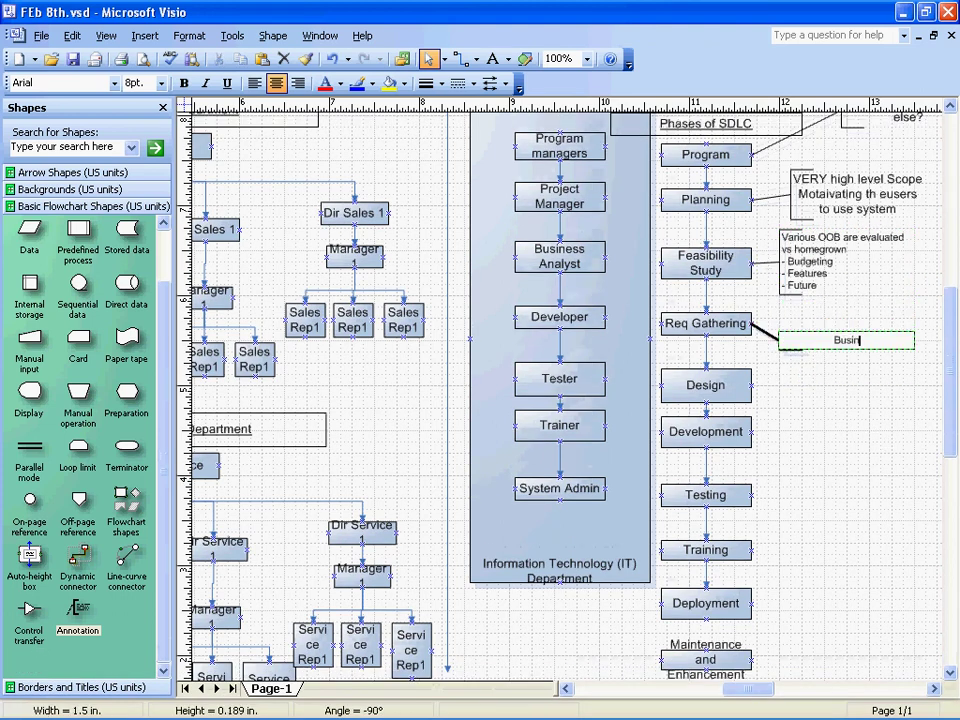
text(es requireme)
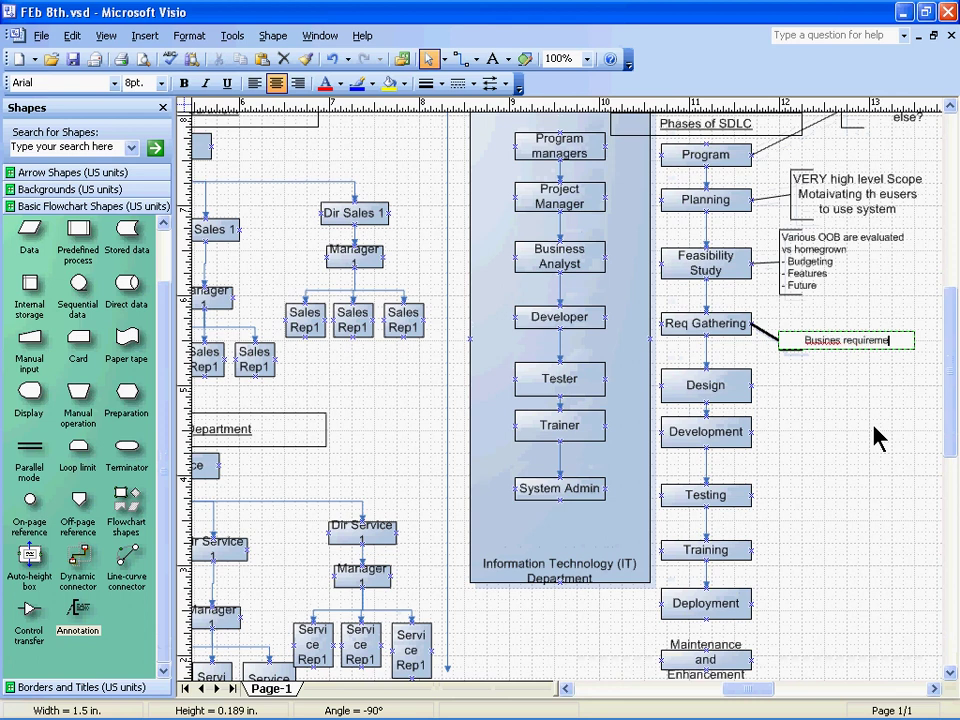
text(nts Document)
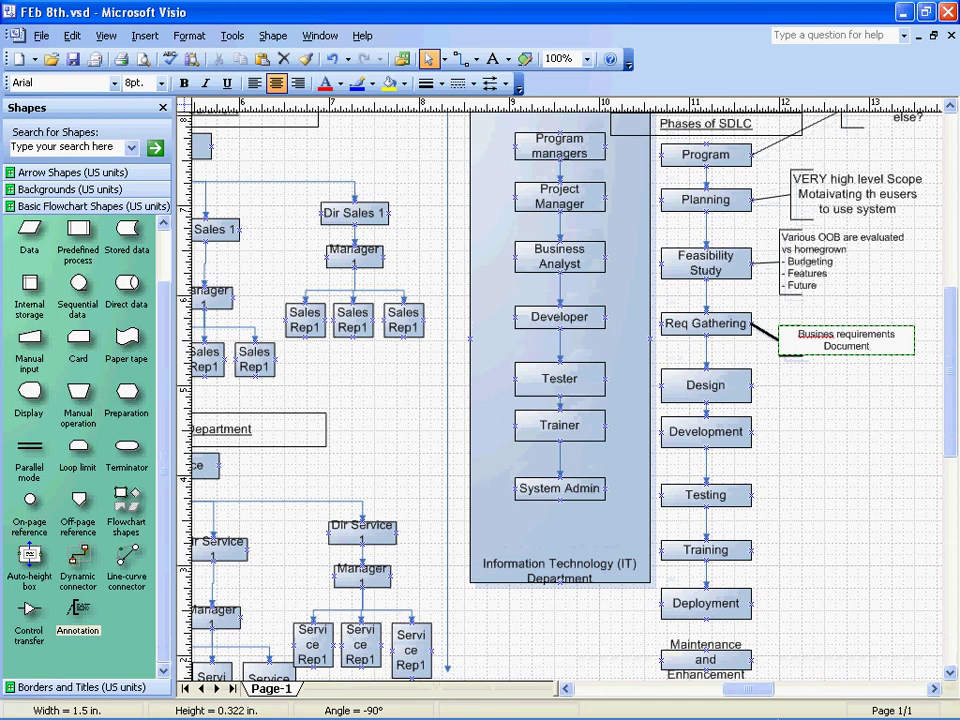
Step: Insert "Business Process modelling" as the first line of the Req Gathering annotation, above the business requirements entry
mouse_move(795, 714)
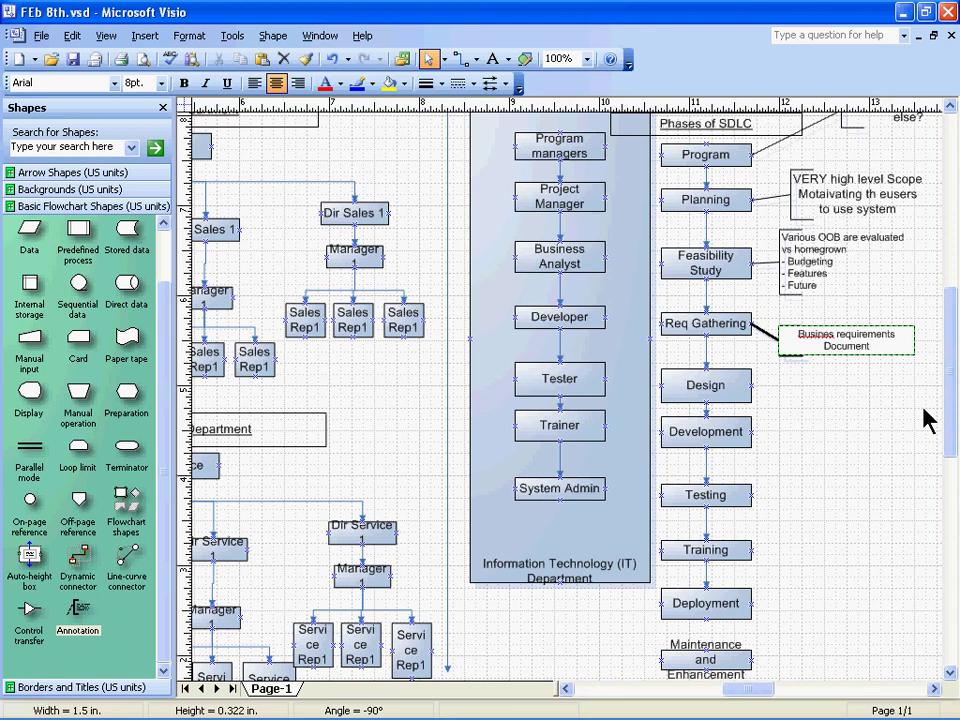
key(Return)
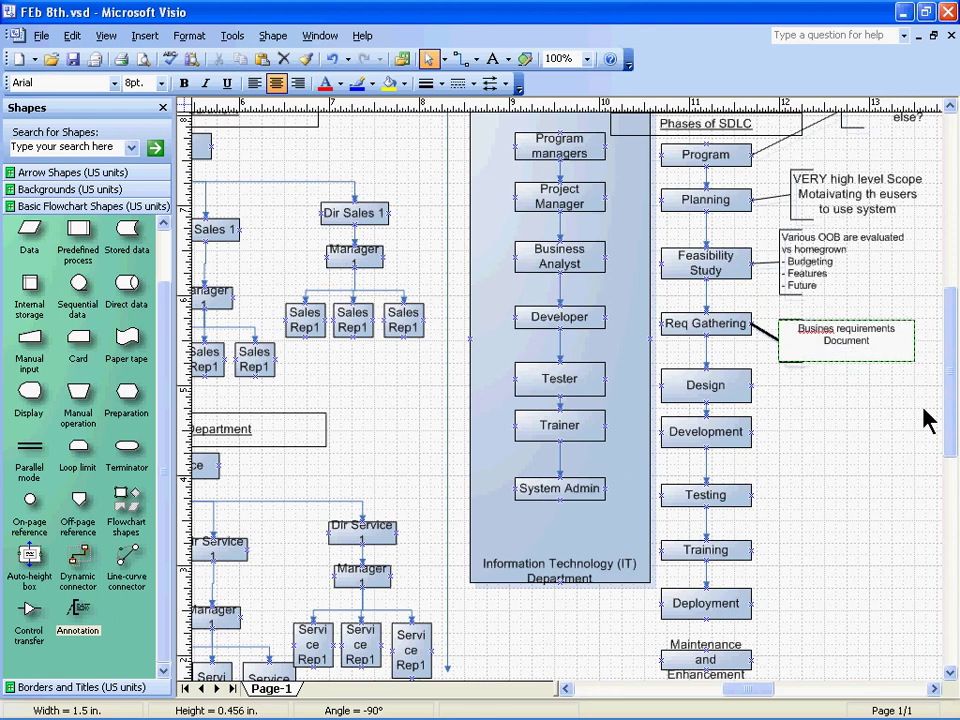
key(ctrl+Home)
text(Business )
text(Process mode)
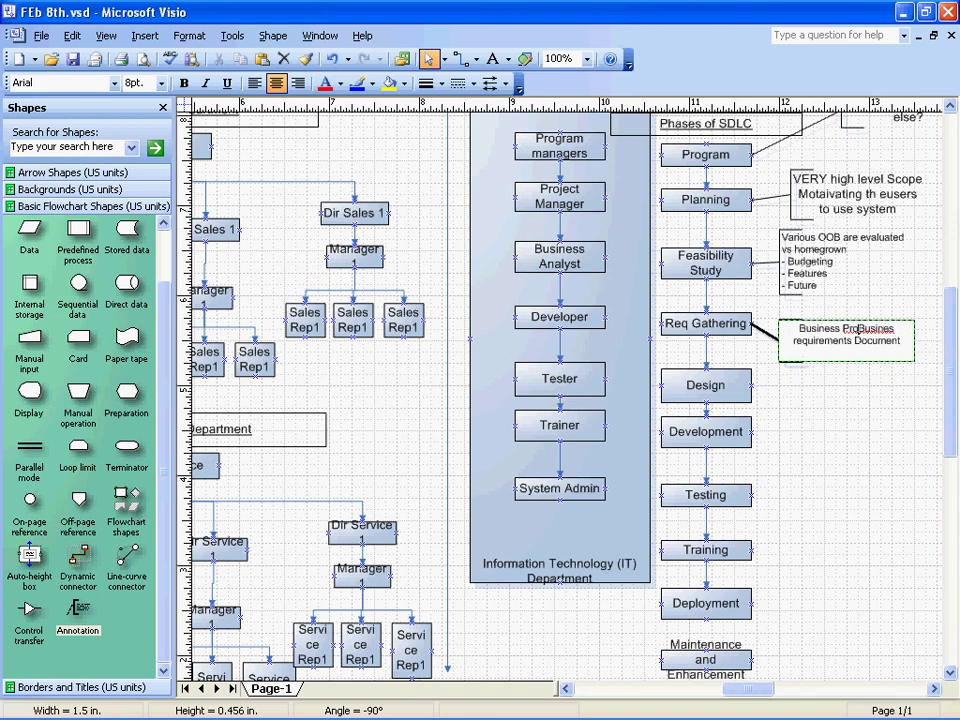
text(l)
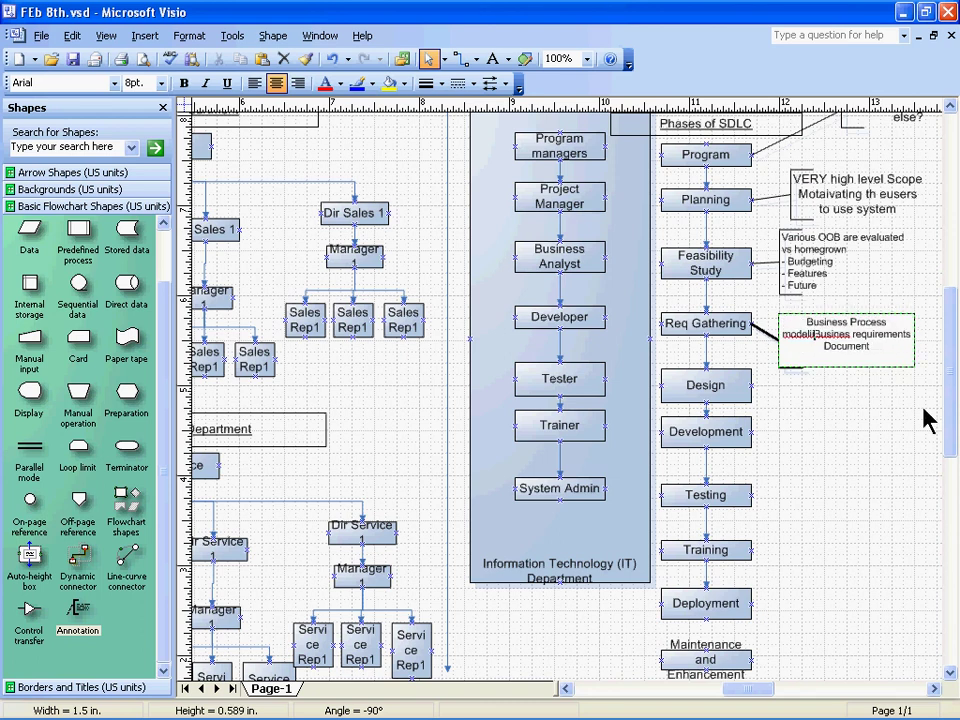
text(ling)
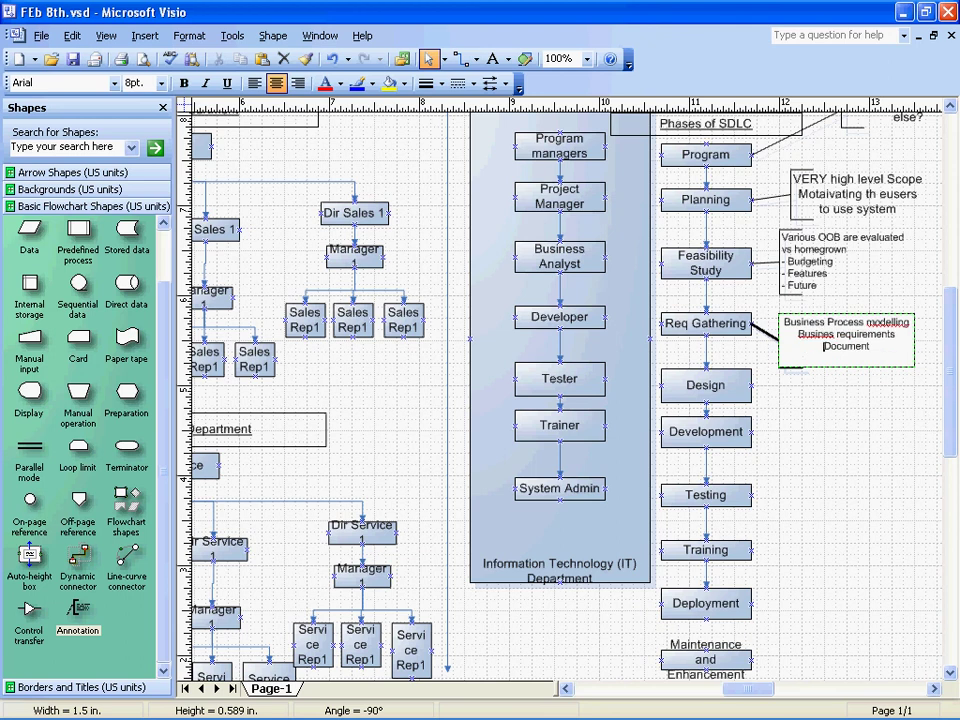
Step: Add "Functional Requirements document" below the business requirements entry in the Req Gathering annotation
key(Return)
text(Functio)
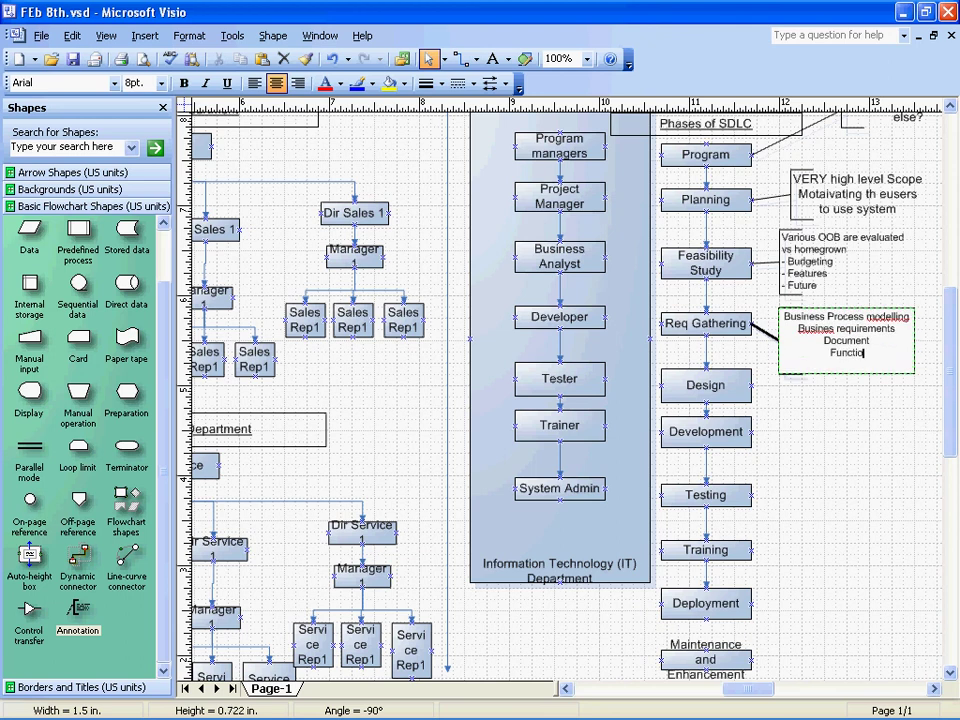
text(nal REquirements)
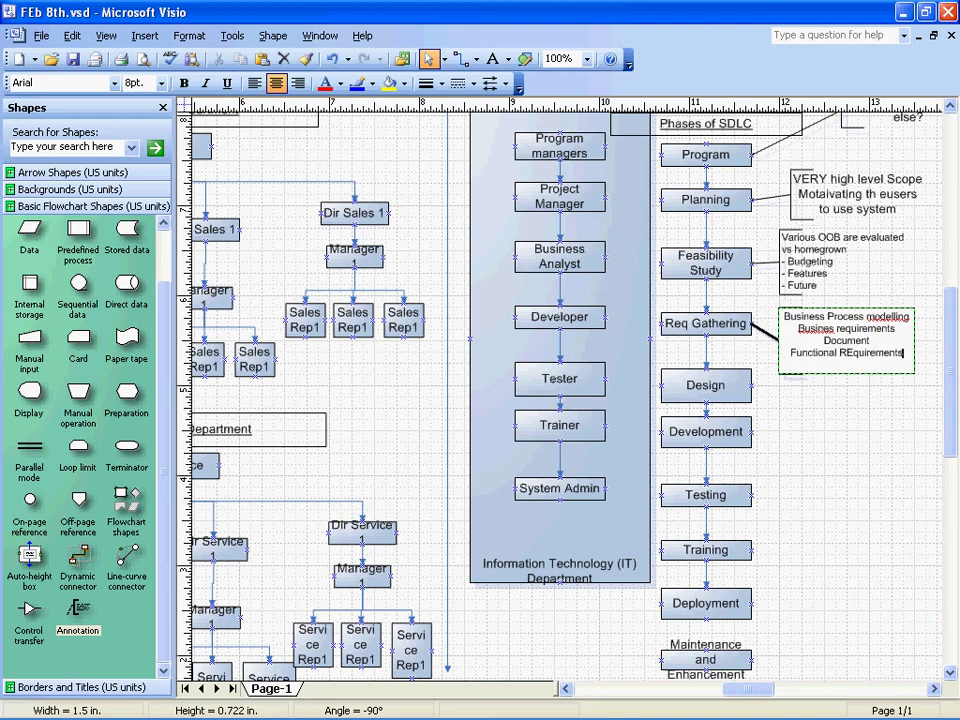
key(Return)
text(document)
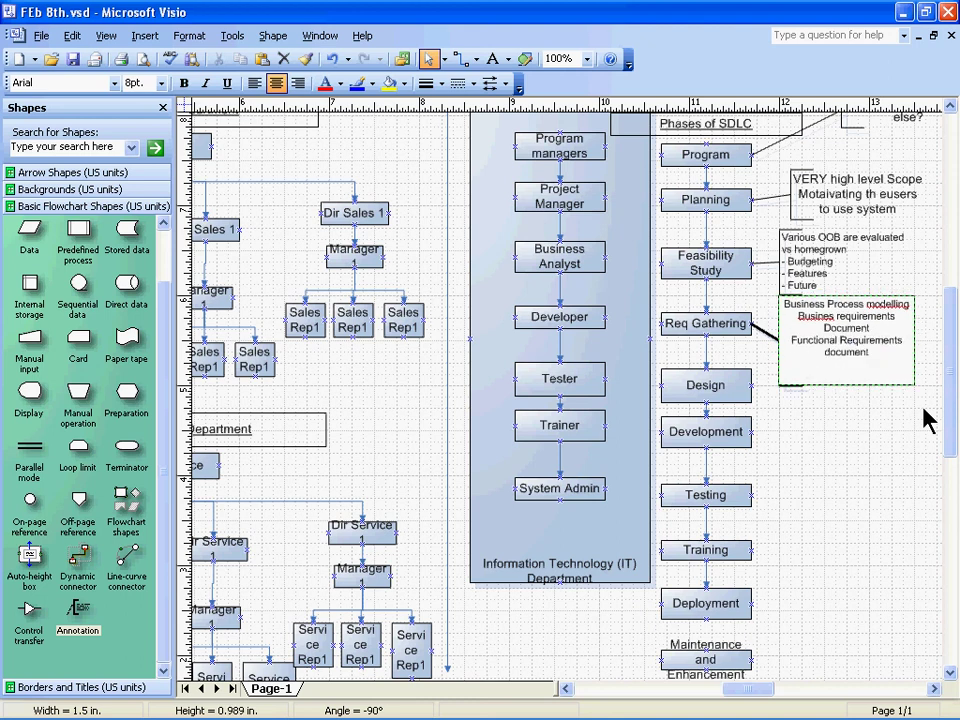
Step: Add the lines "Gap analysis" and "Functional design" at the end of the Req Gathering annotation
key(Return)
text(Gap analysis)
key(Return)
text(Func)
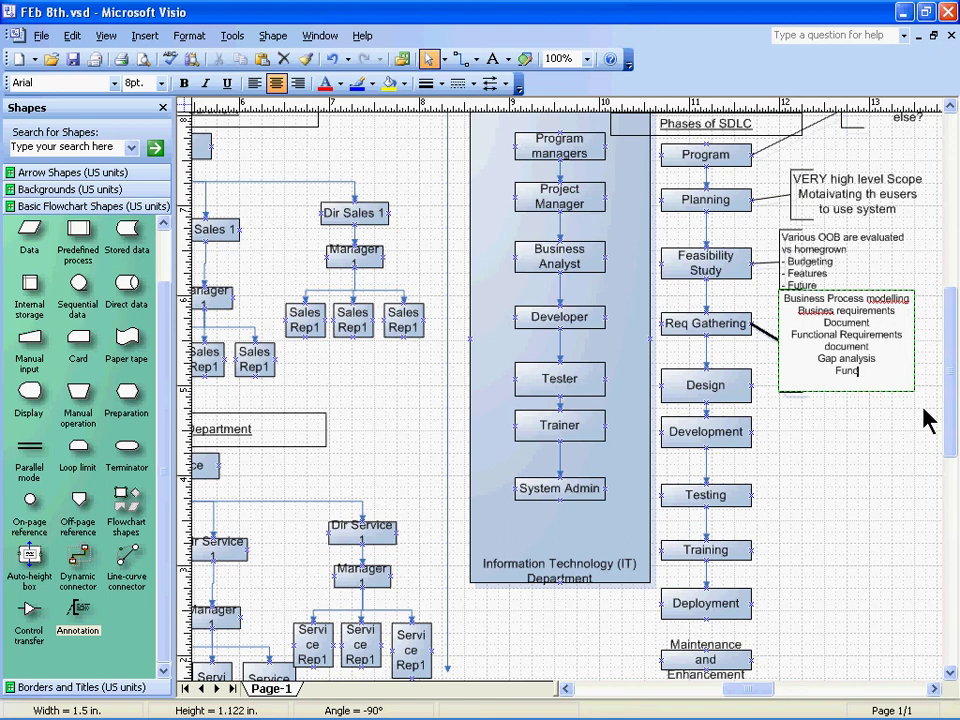
text(tional design)
key(Return)
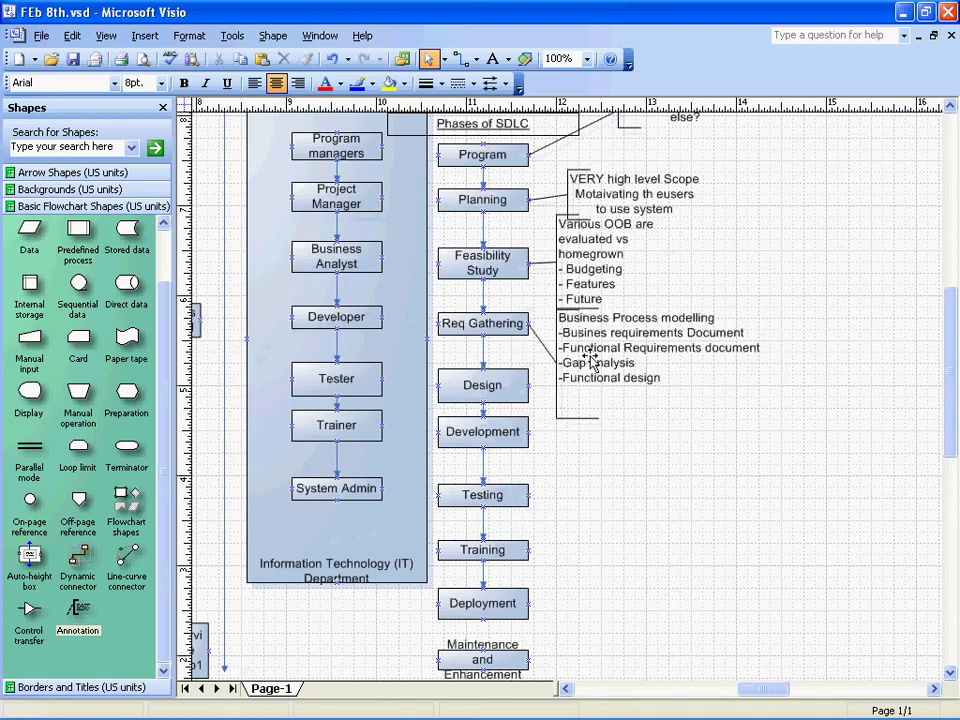
Step: Open the Req Gathering annotation's text for editing and select its "Business Process modelling" line
click(574, 360)
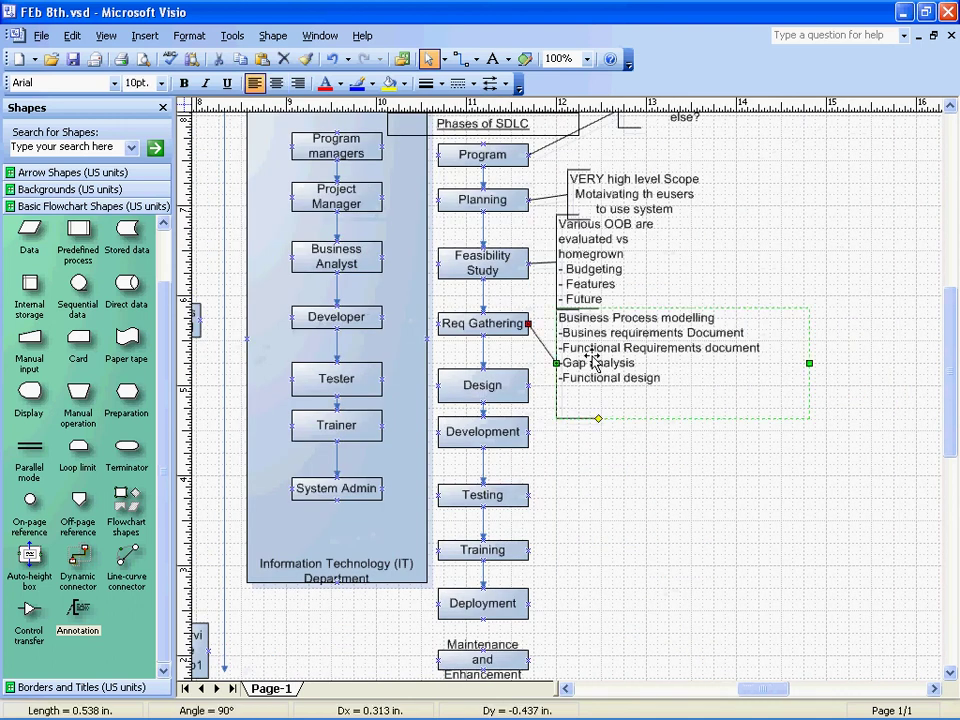
double_click(678, 405)
click(722, 379)
drag(722, 318, 537, 330)
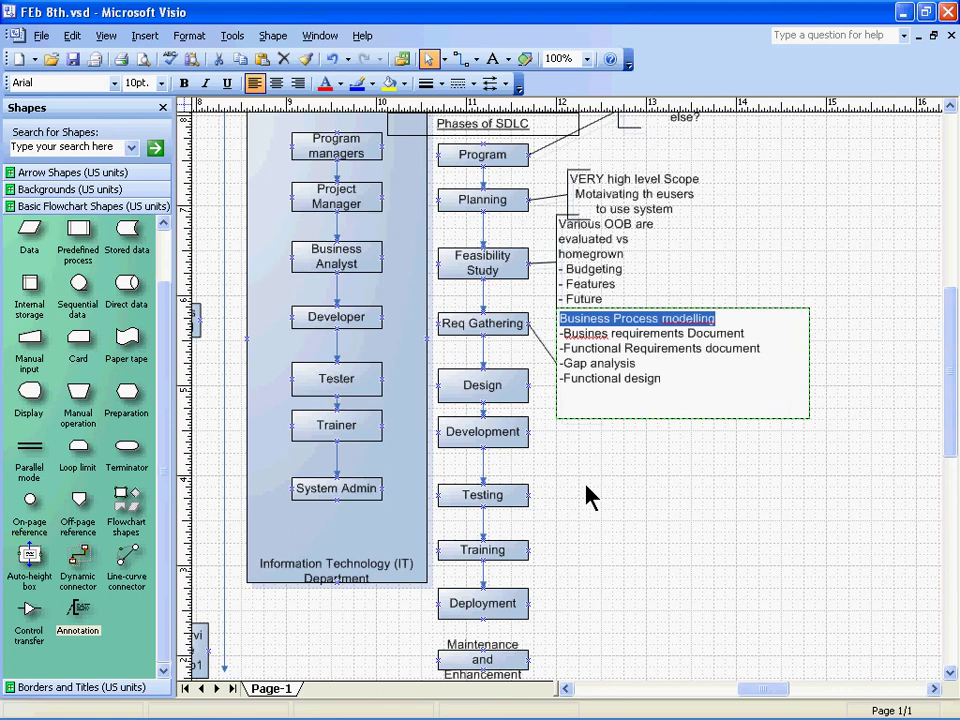